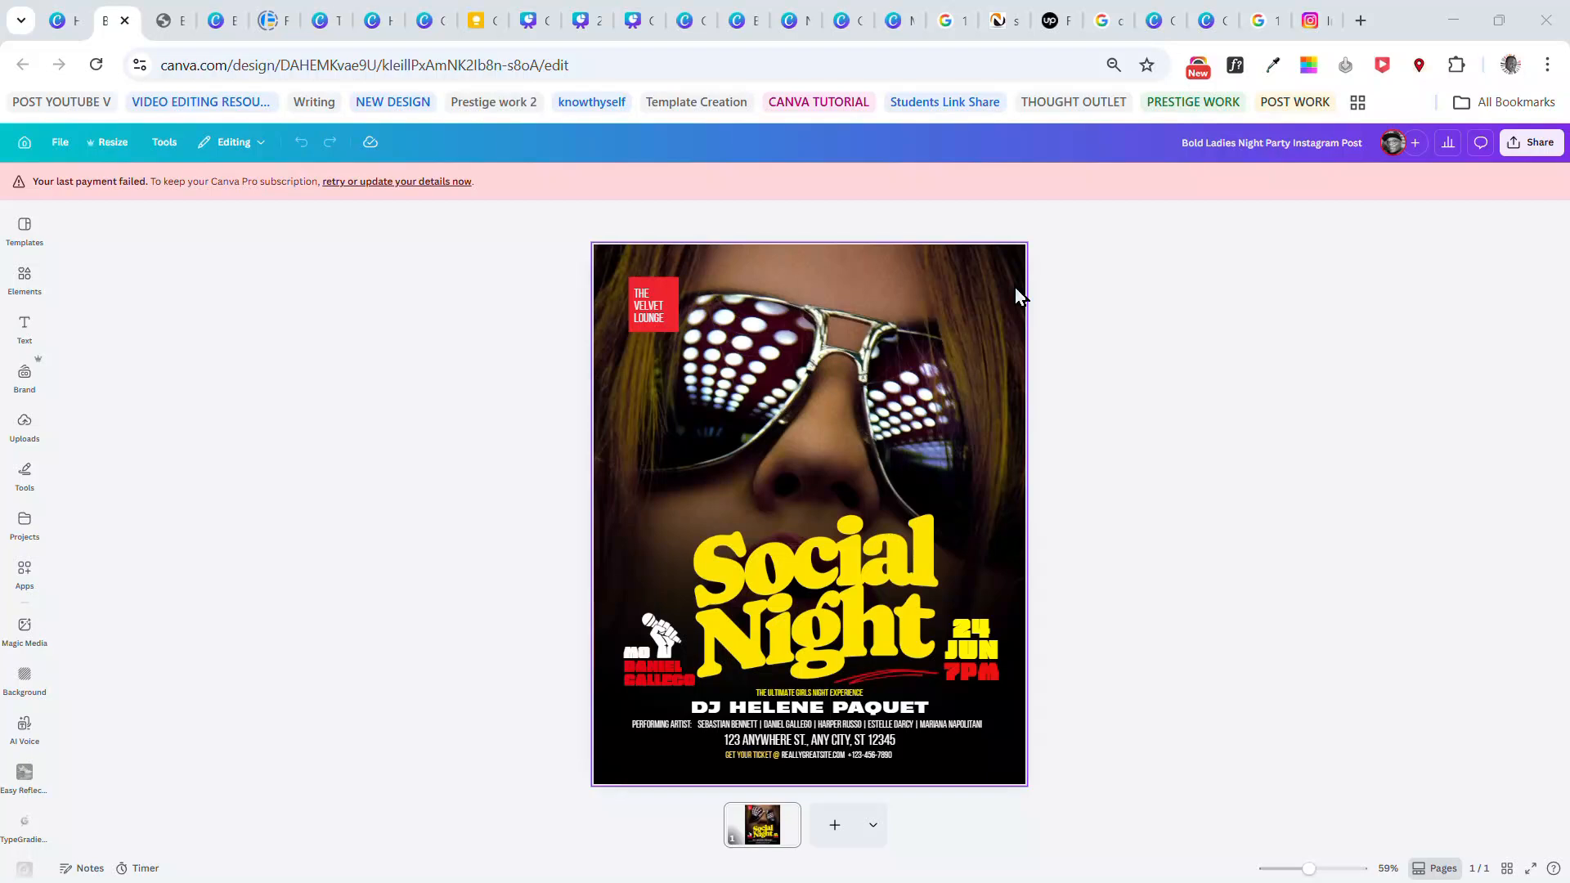
- Download the Social Night flyer as a PNG at 2x size, 2,160 × 2,700 px
{"action": "left_click", "coordinate": [1535, 142]}
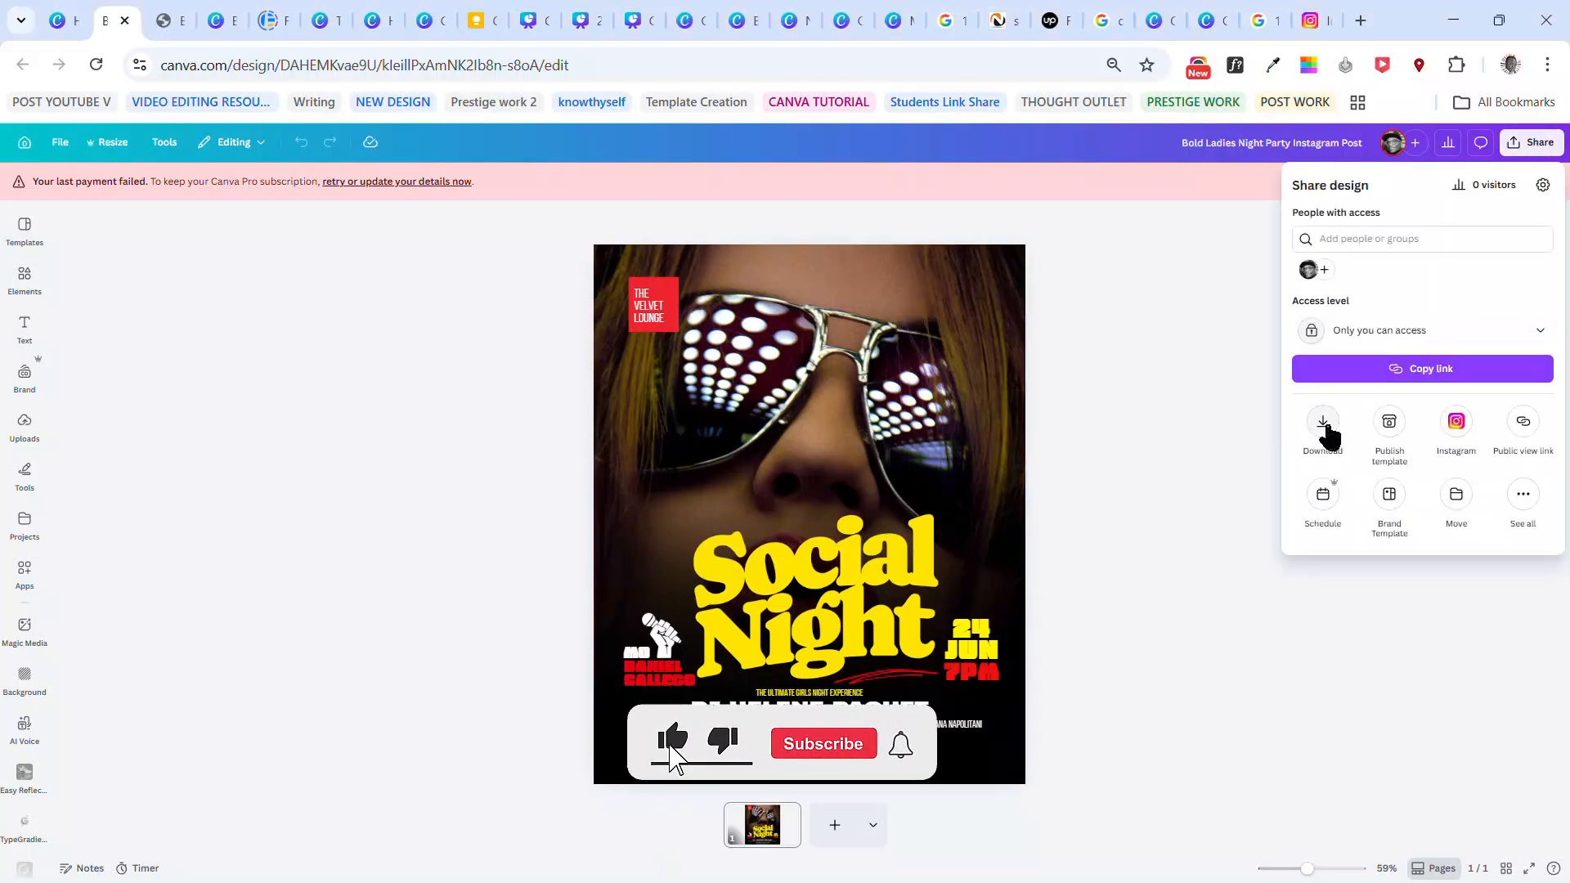
{"action": "left_click", "coordinate": [1328, 429]}
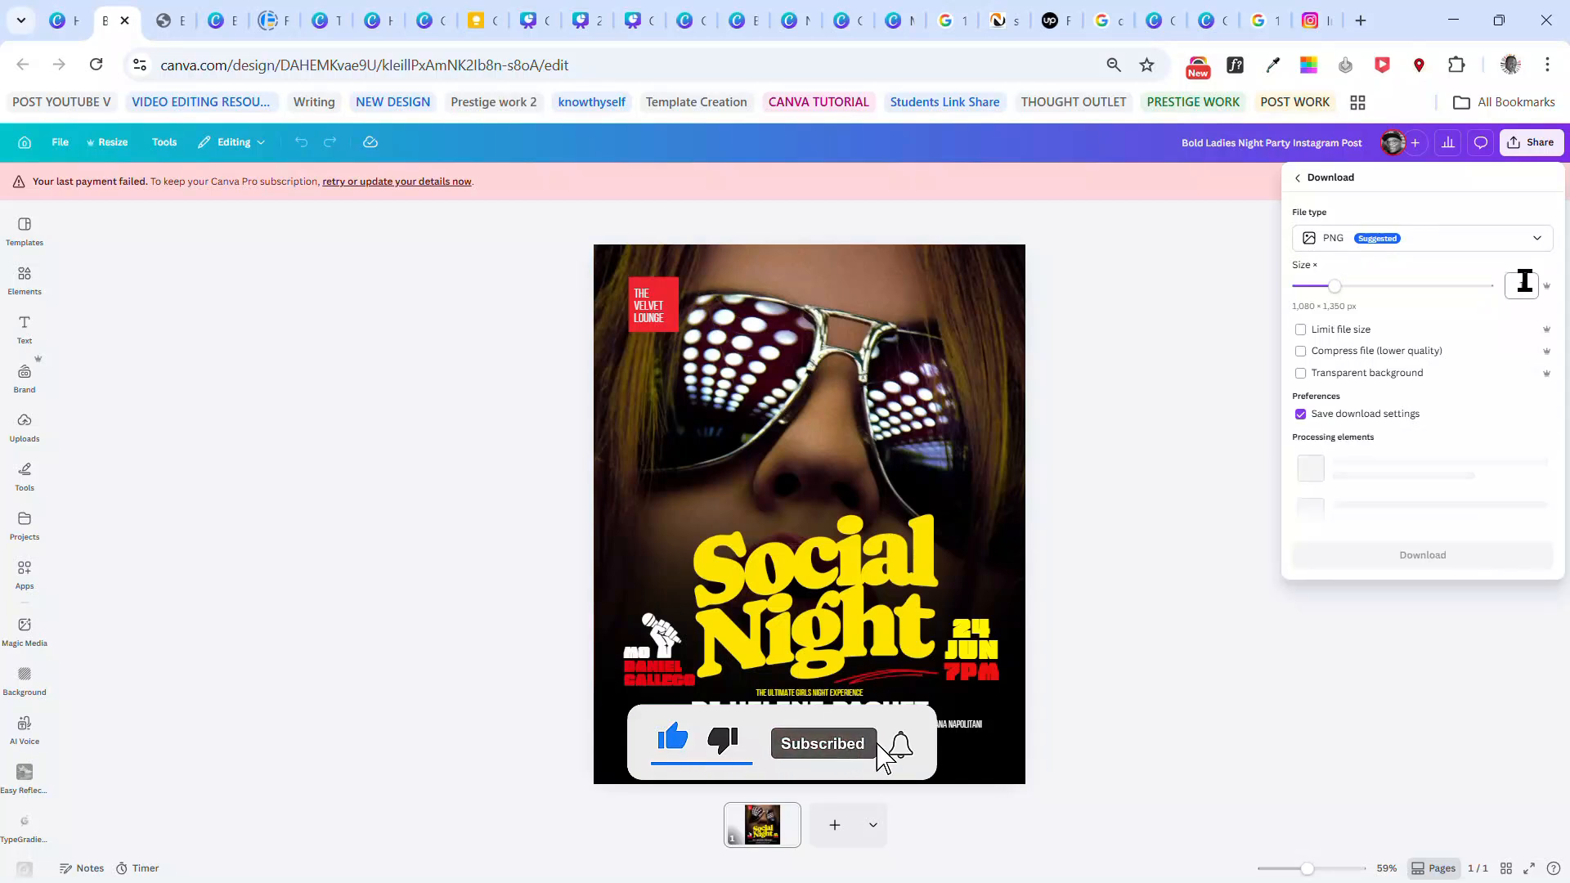
{"action": "left_click", "coordinate": [1525, 282]}
{"action": "type", "text": "2"}
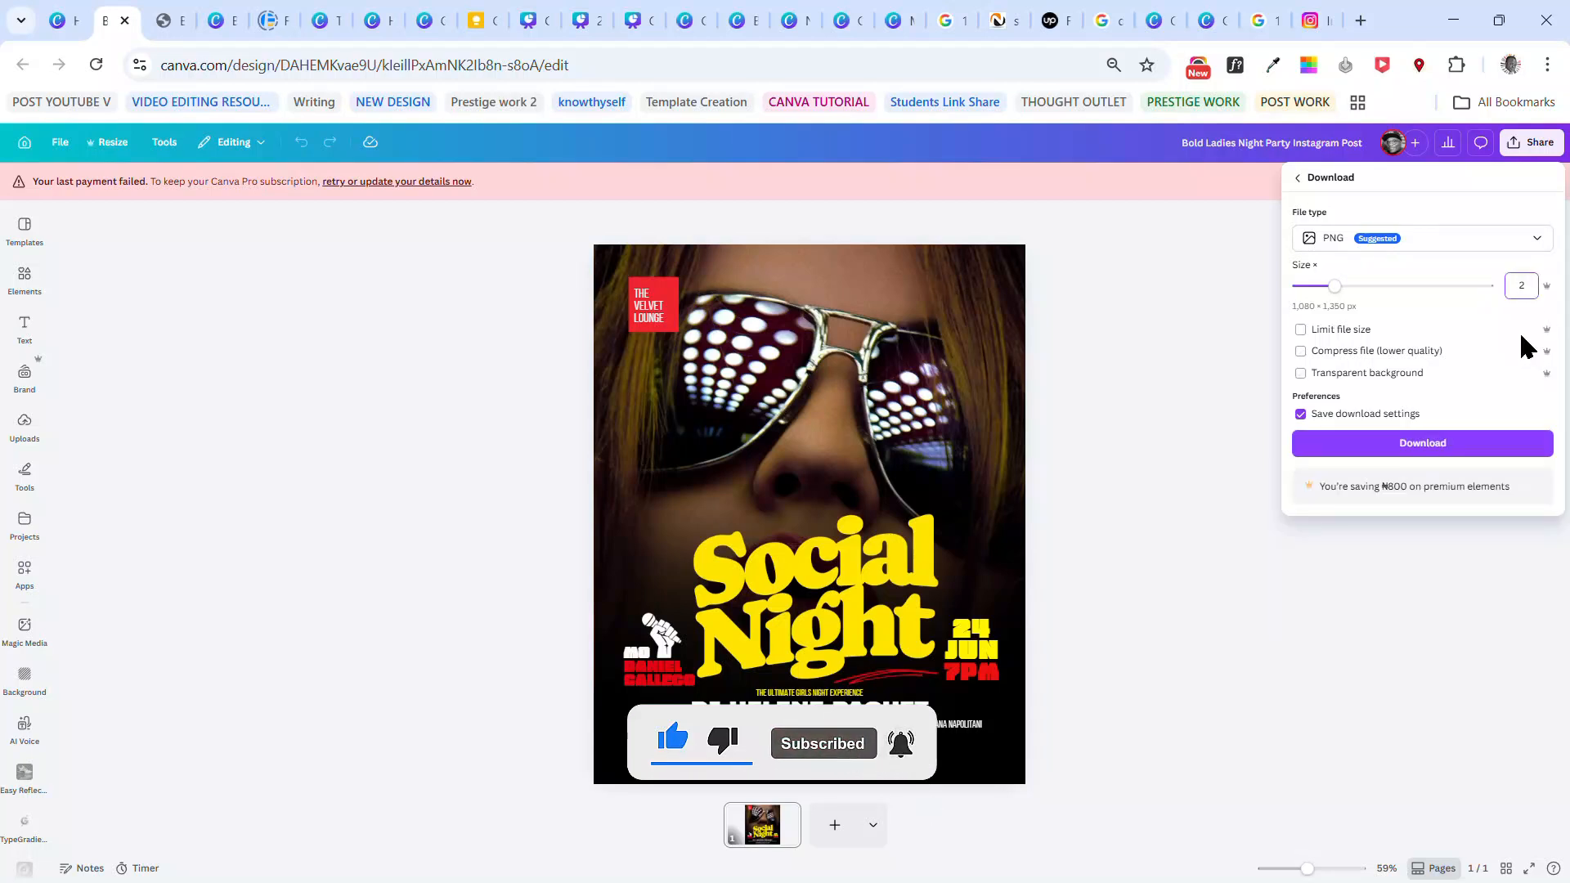
{"action": "left_click", "coordinate": [1457, 278]}
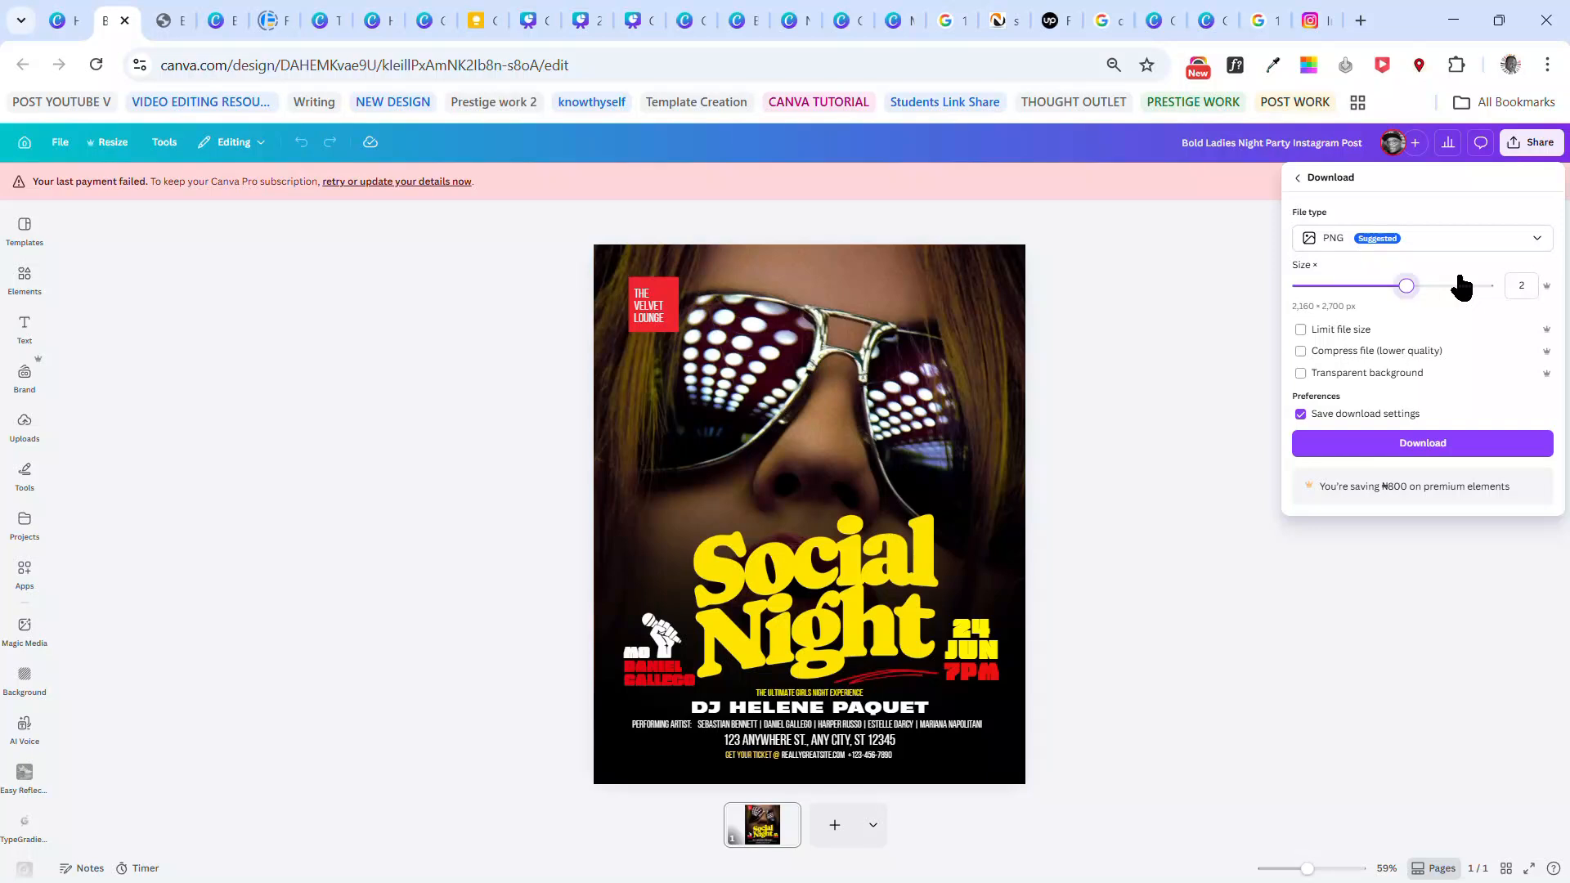
{"action": "left_click", "coordinate": [1449, 446]}
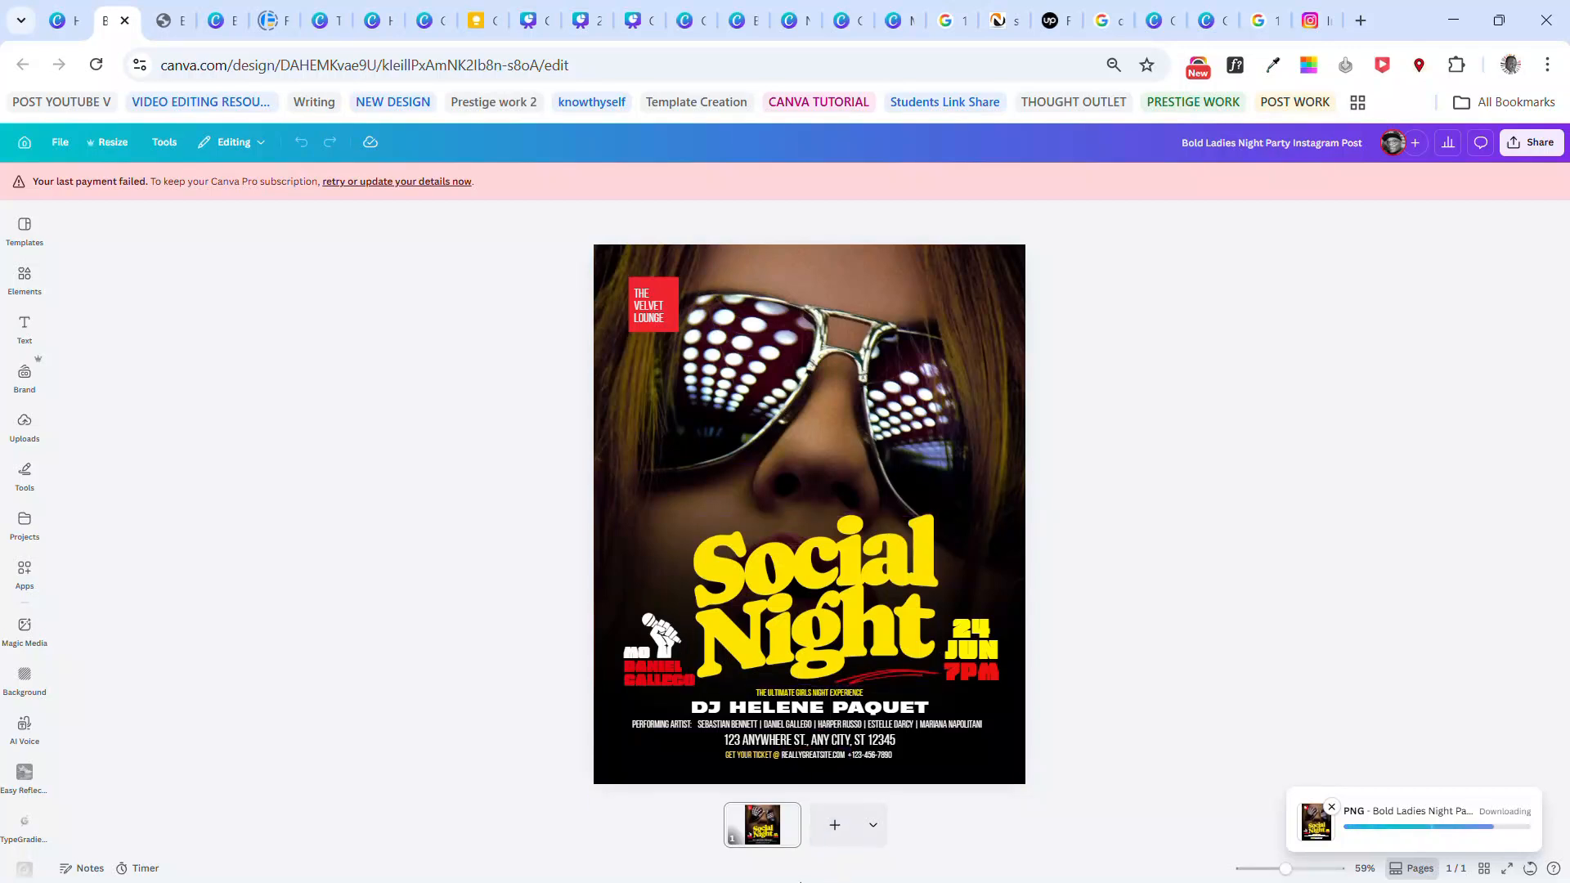
- Switch to Affinity and dismiss its welcome window
{"action": "key", "text": "super"}
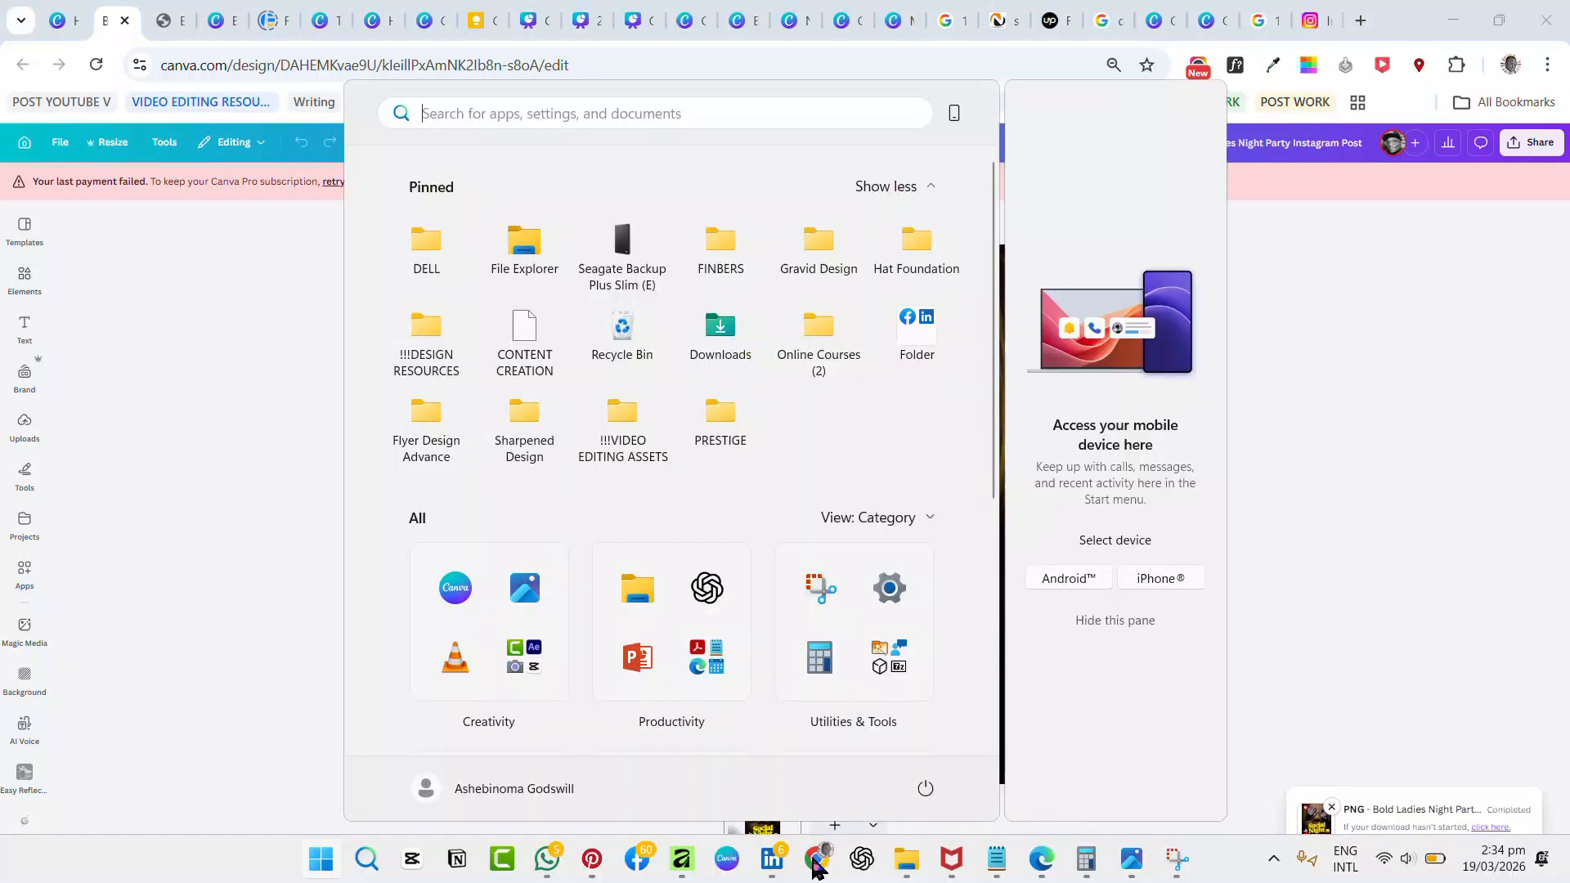
{"action": "left_click", "coordinate": [681, 866]}
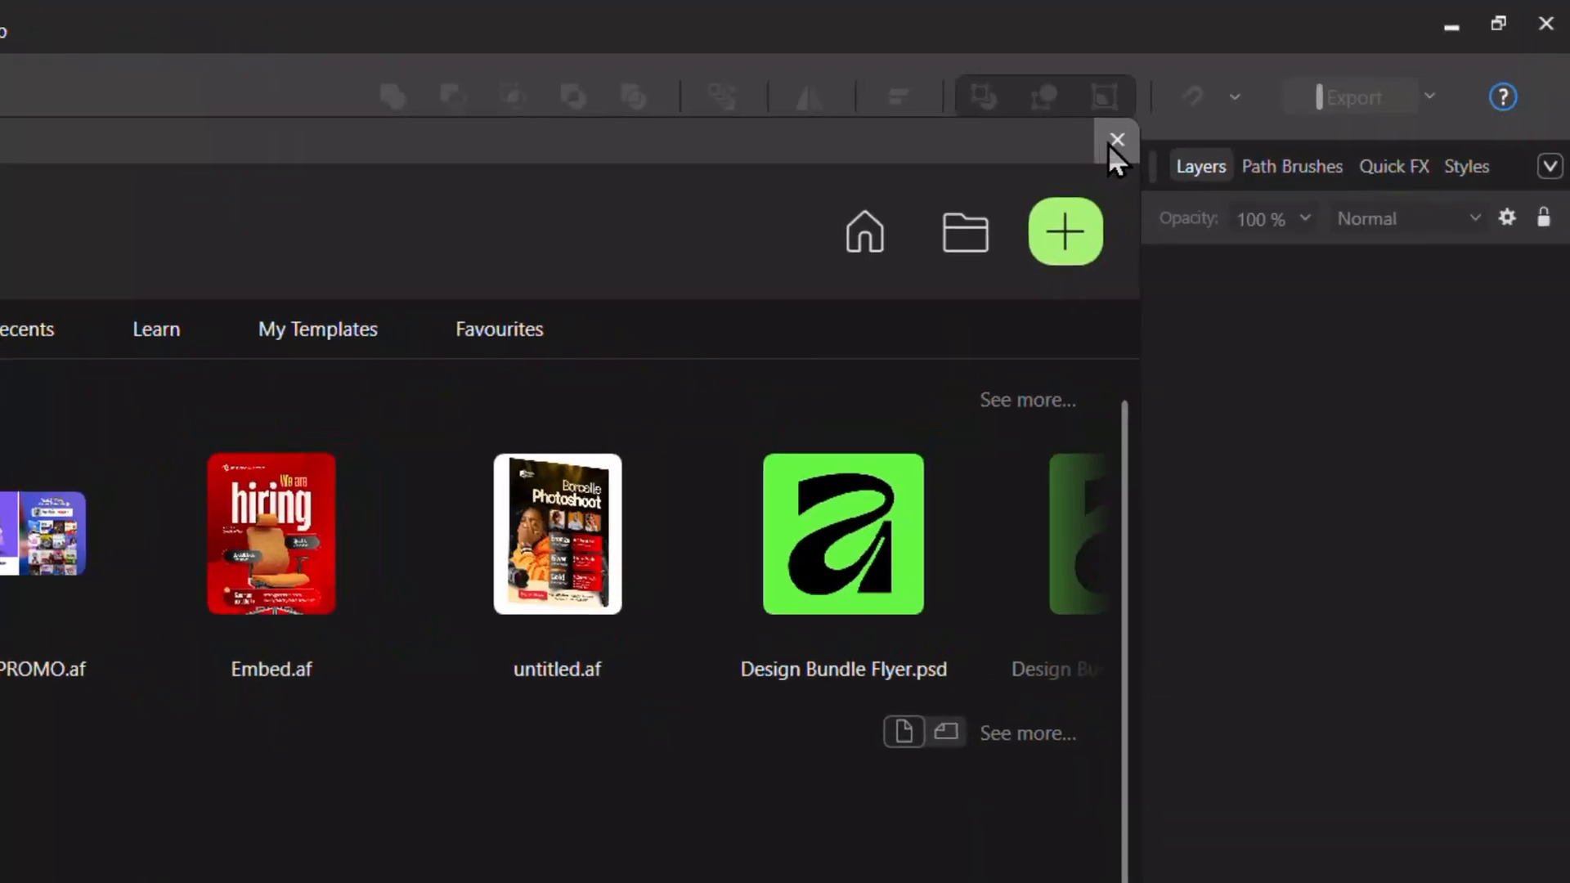
{"action": "left_click", "coordinate": [1111, 143]}
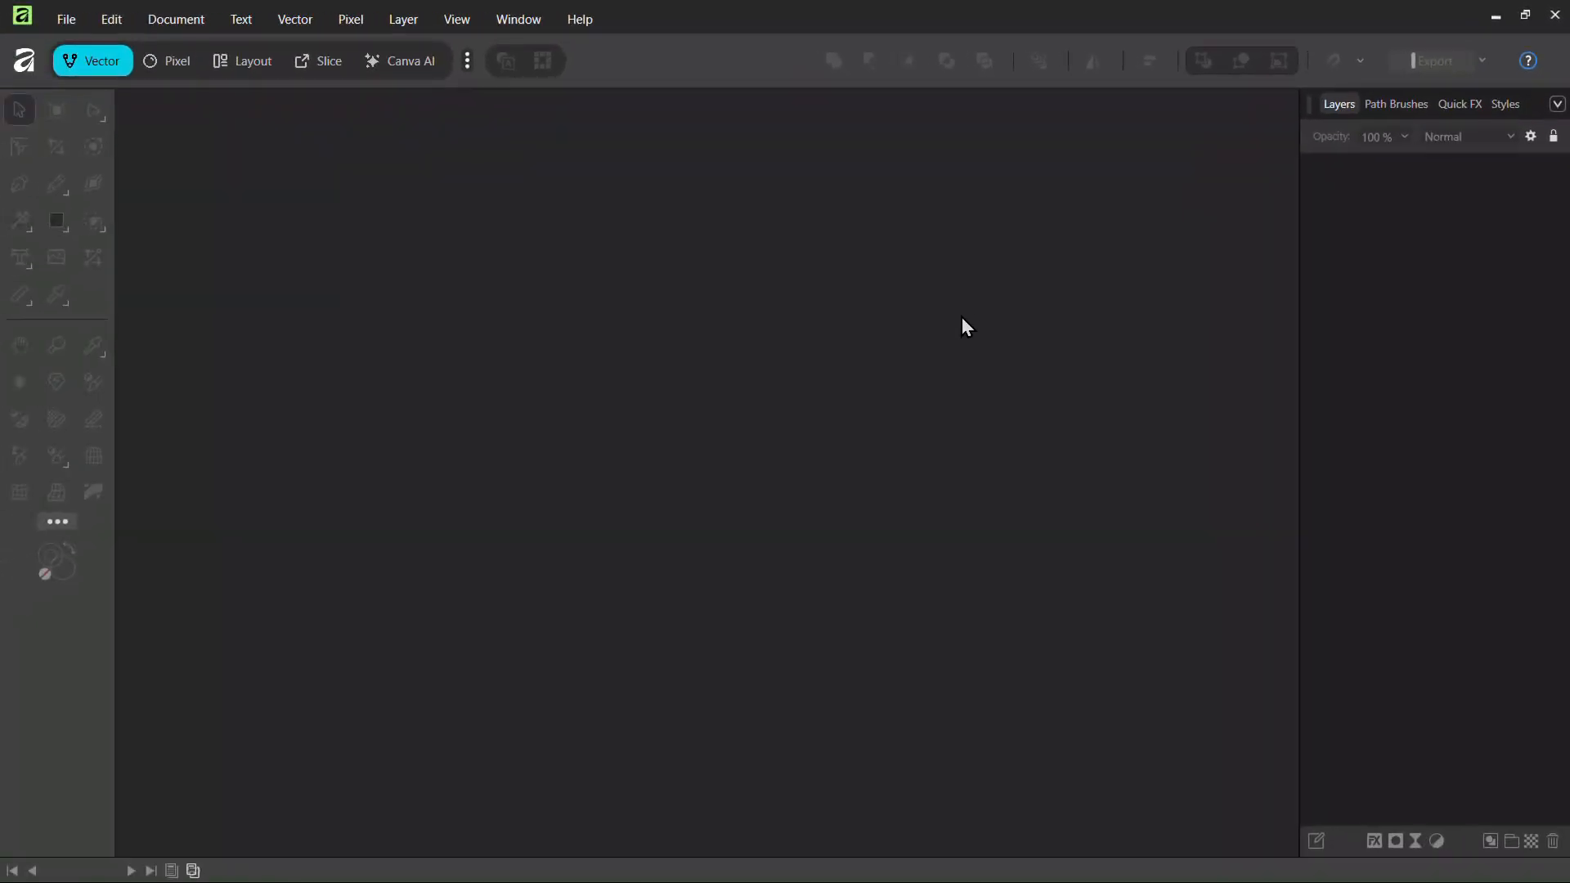
- Open the downloaded "Bold Ladies Night Party Instagram Post (1)" image from the Downloads folder in Affinity
{"action": "key", "text": "super"}
{"action": "left_click", "coordinate": [712, 334]}
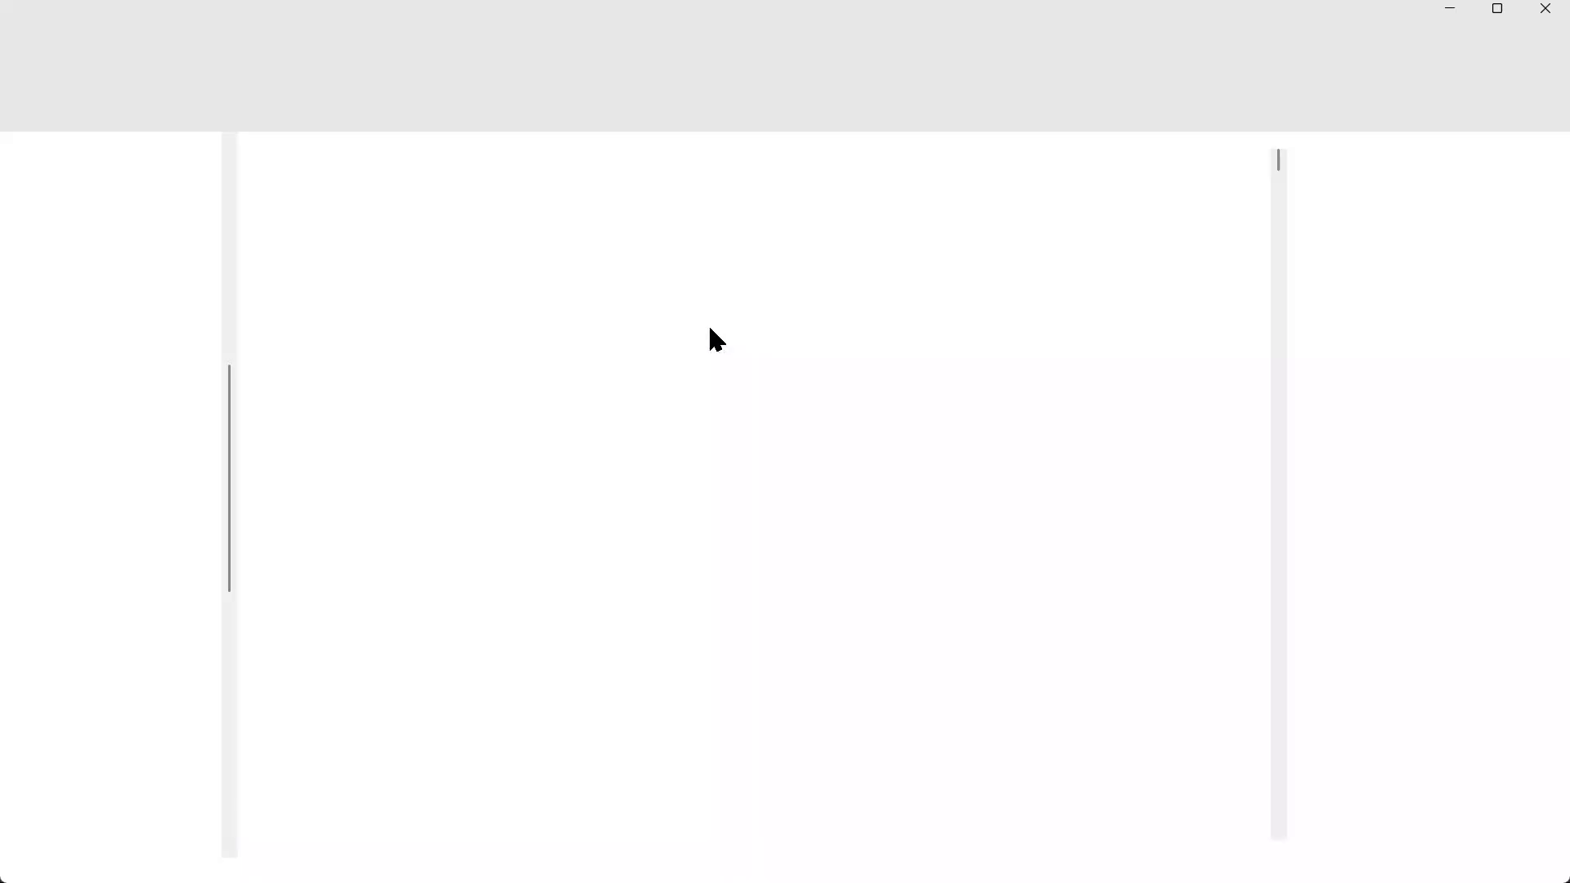
{"action": "left_click", "coordinate": [479, 244]}
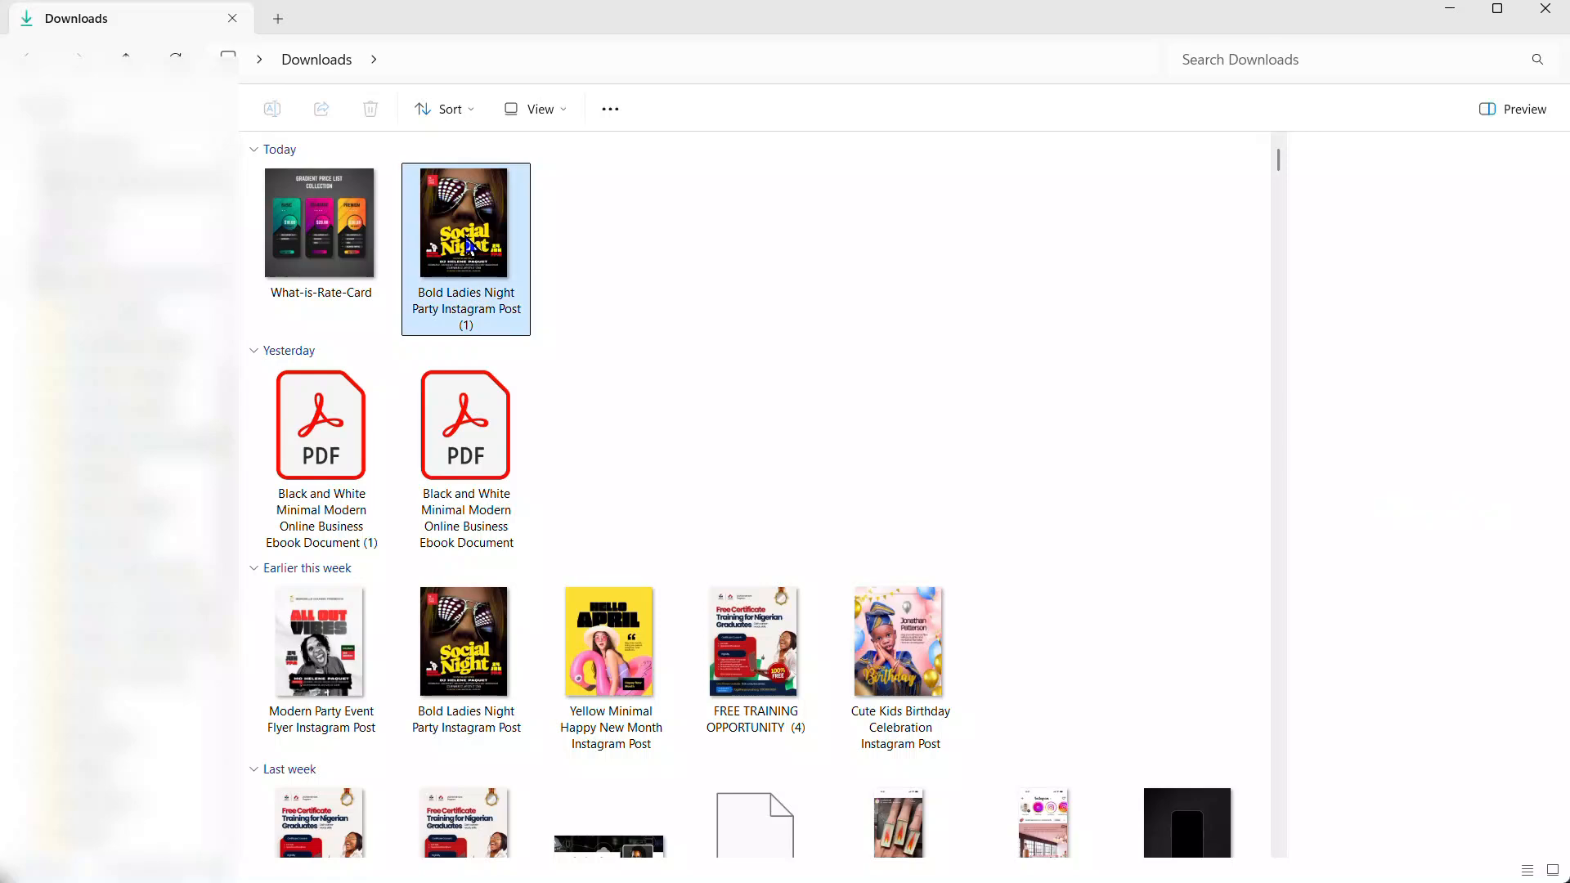
{"action": "left_click_drag", "start_coordinate": [485, 232], "coordinate": [628, 256]}
{"action": "key", "text": "alt+Tab"}
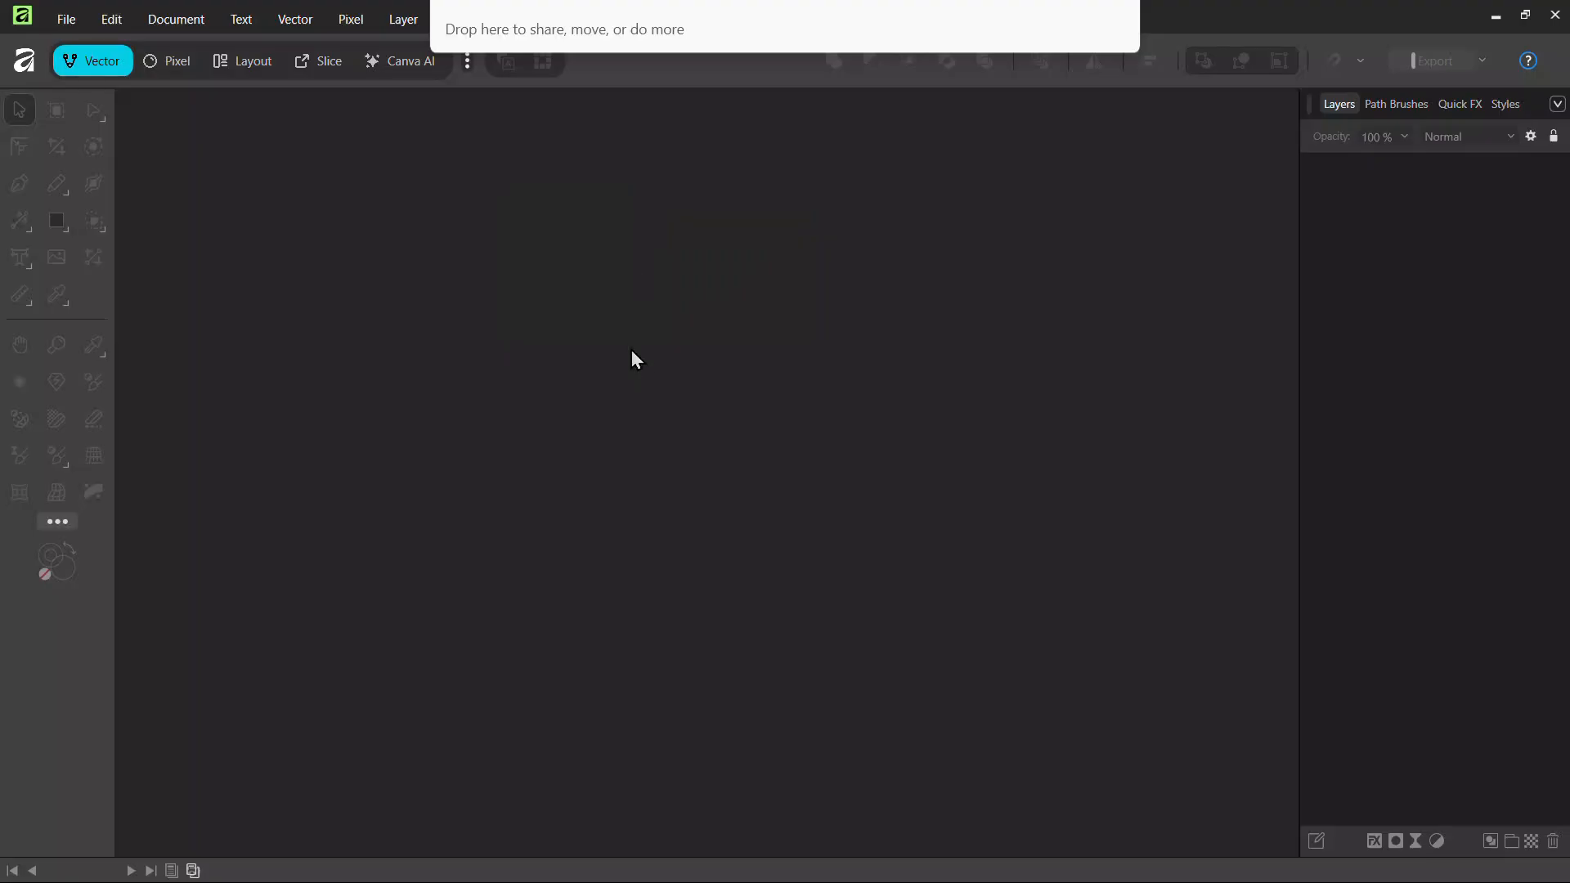
{"action": "left_click_drag", "start_coordinate": [631, 350], "coordinate": [631, 350]}
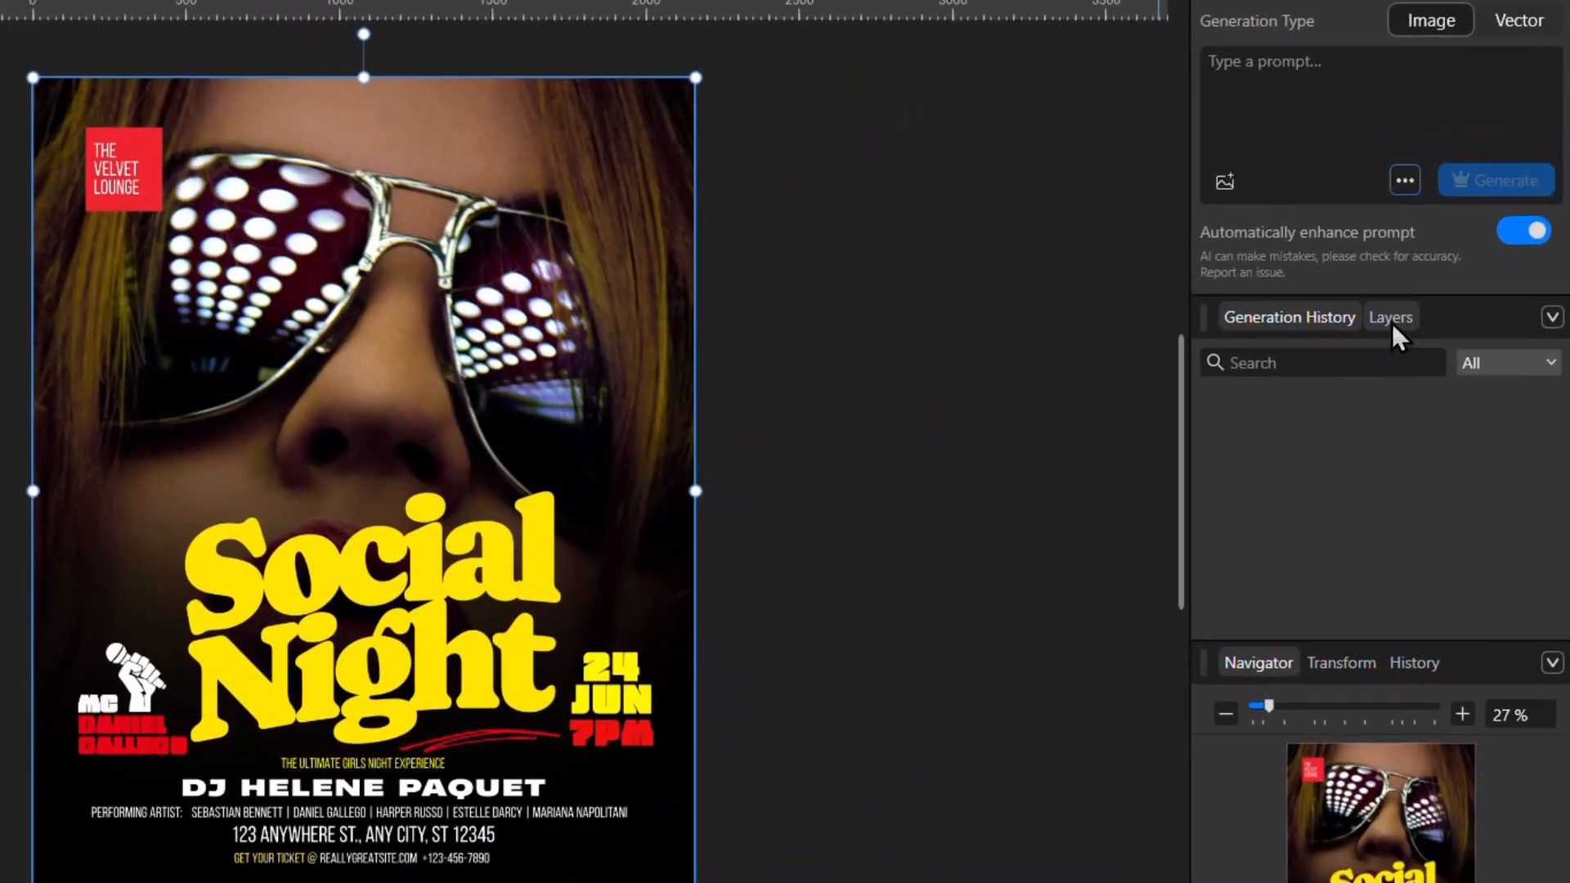
- Add a Vibrance adjustment above the Background layer and set its vibrance to 40%
{"action": "left_click", "coordinate": [1391, 319]}
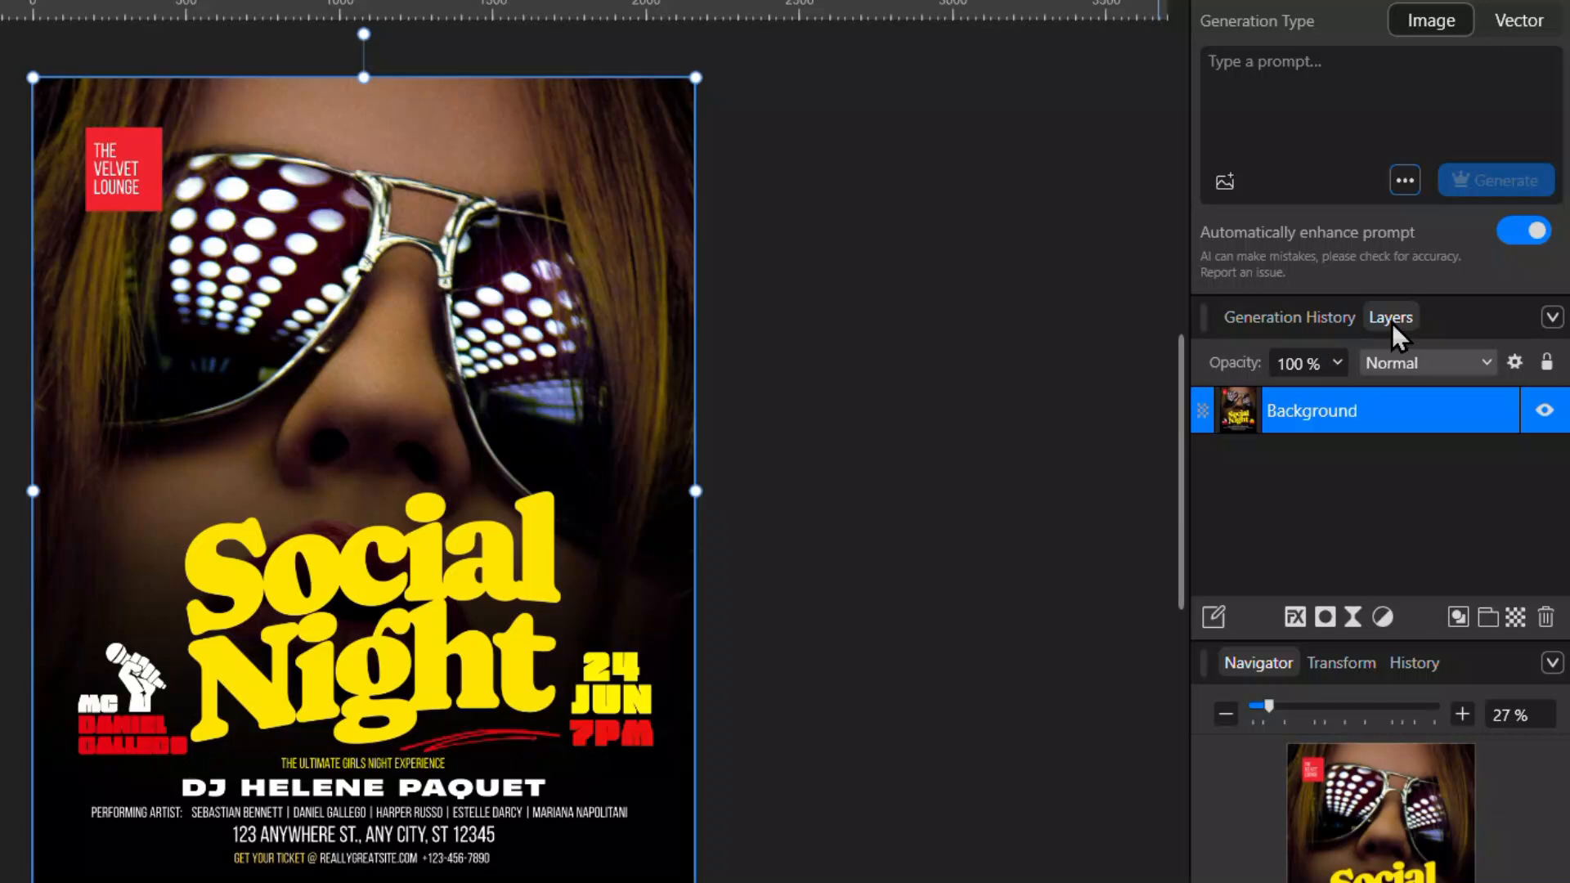
{"action": "left_click", "coordinate": [1382, 618]}
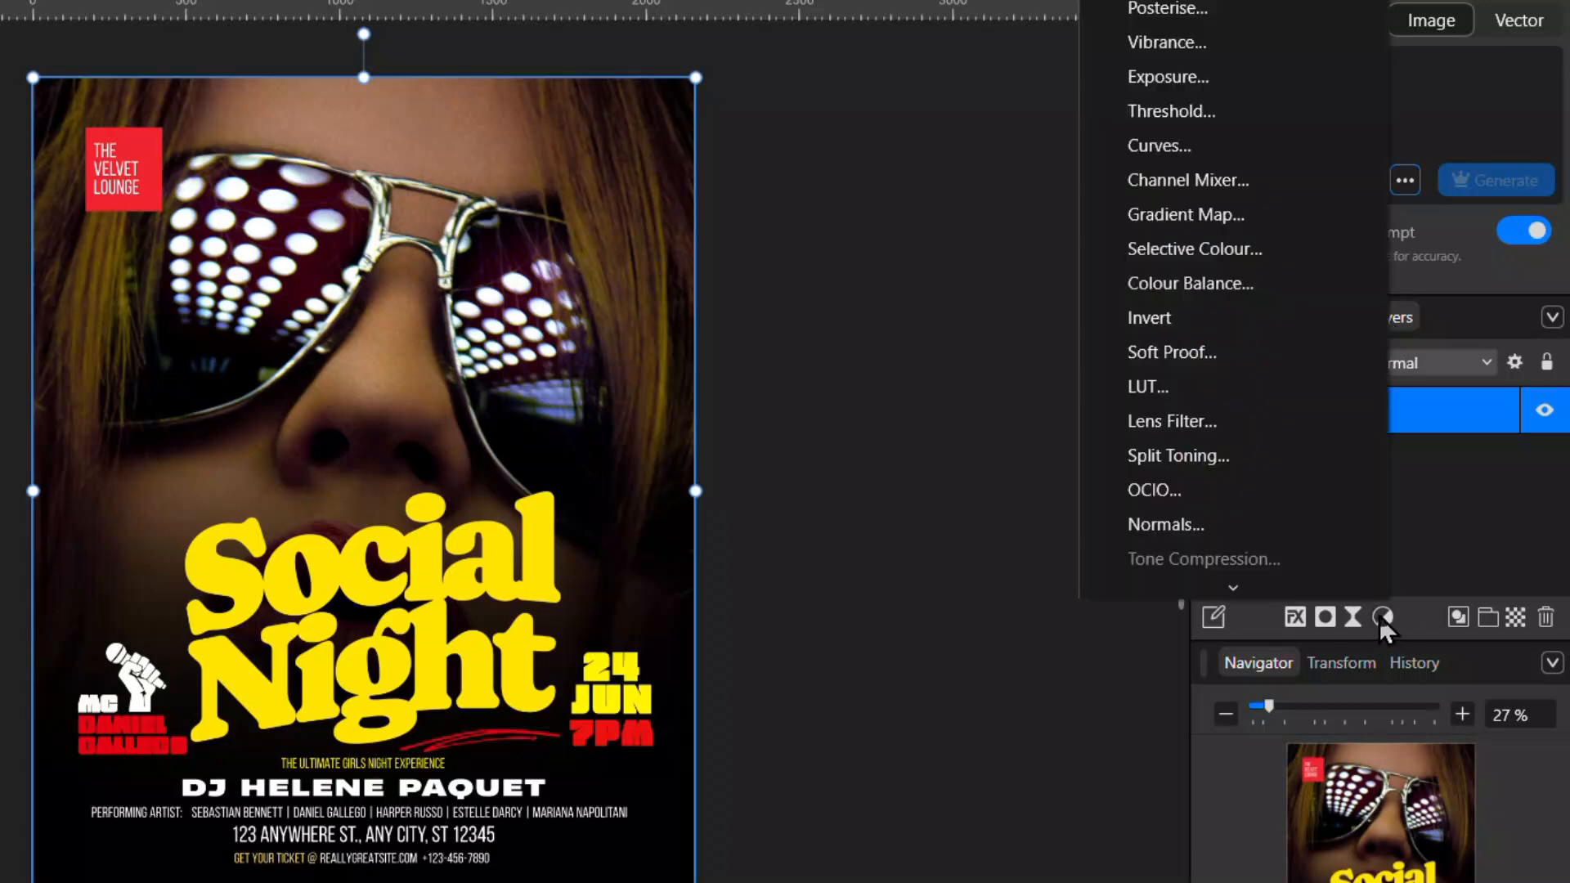
{"action": "left_click", "coordinate": [1229, 119]}
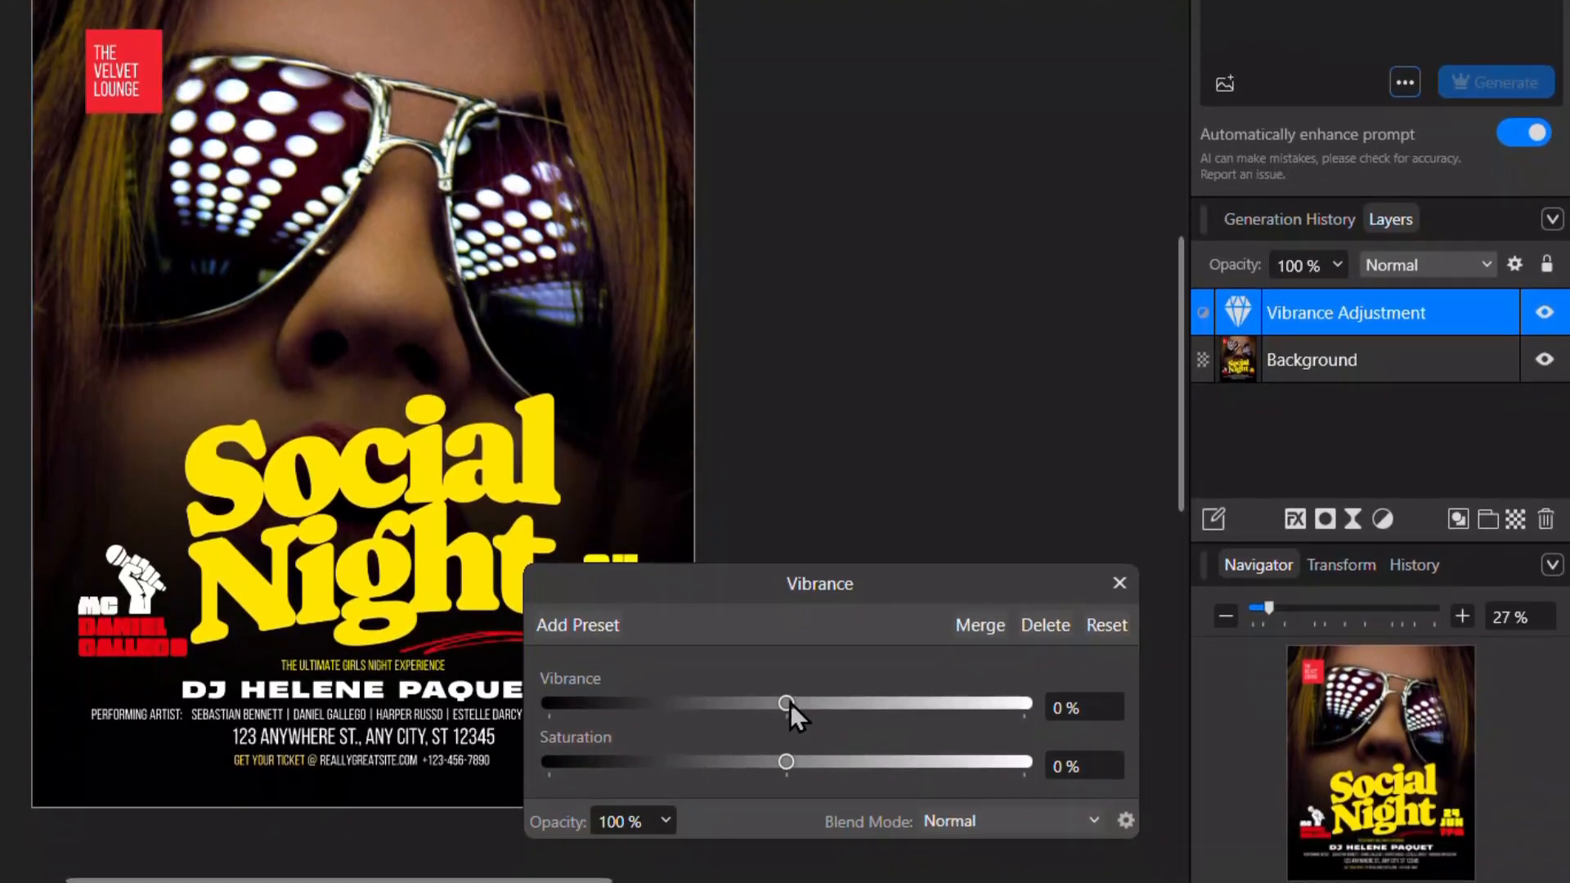
{"action": "left_click_drag", "start_coordinate": [786, 802], "coordinate": [861, 802]}
{"action": "left_click_drag", "start_coordinate": [861, 704], "coordinate": [882, 699]}
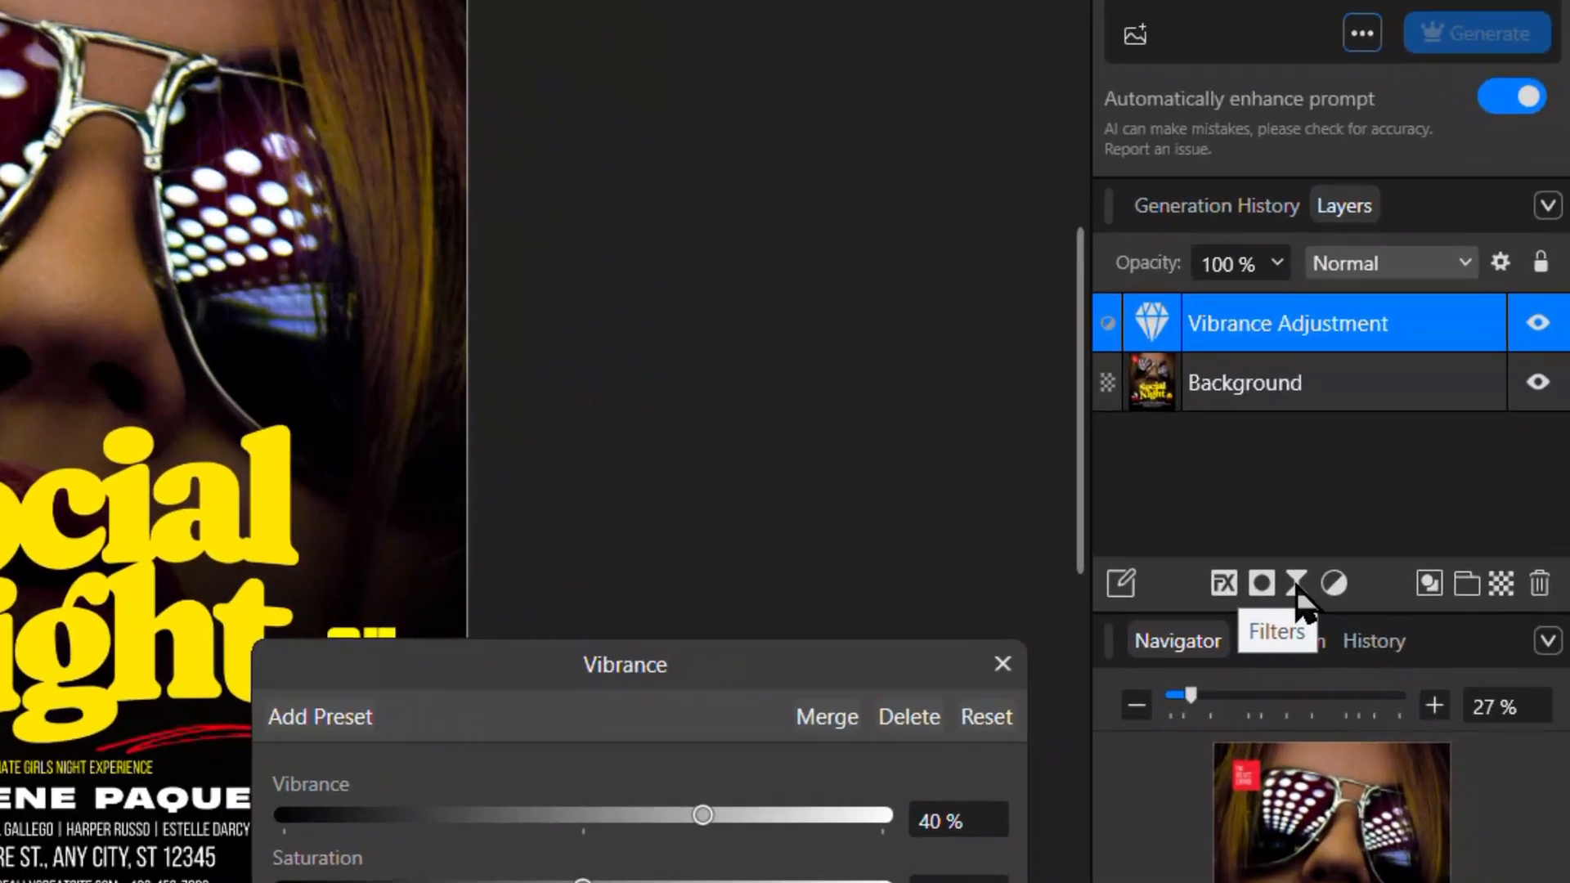
- Add a live Add Noise filter above the Vibrance Adjustment with monochromatic Gaussian noise at 37% intensity
{"action": "left_click", "coordinate": [1415, 594]}
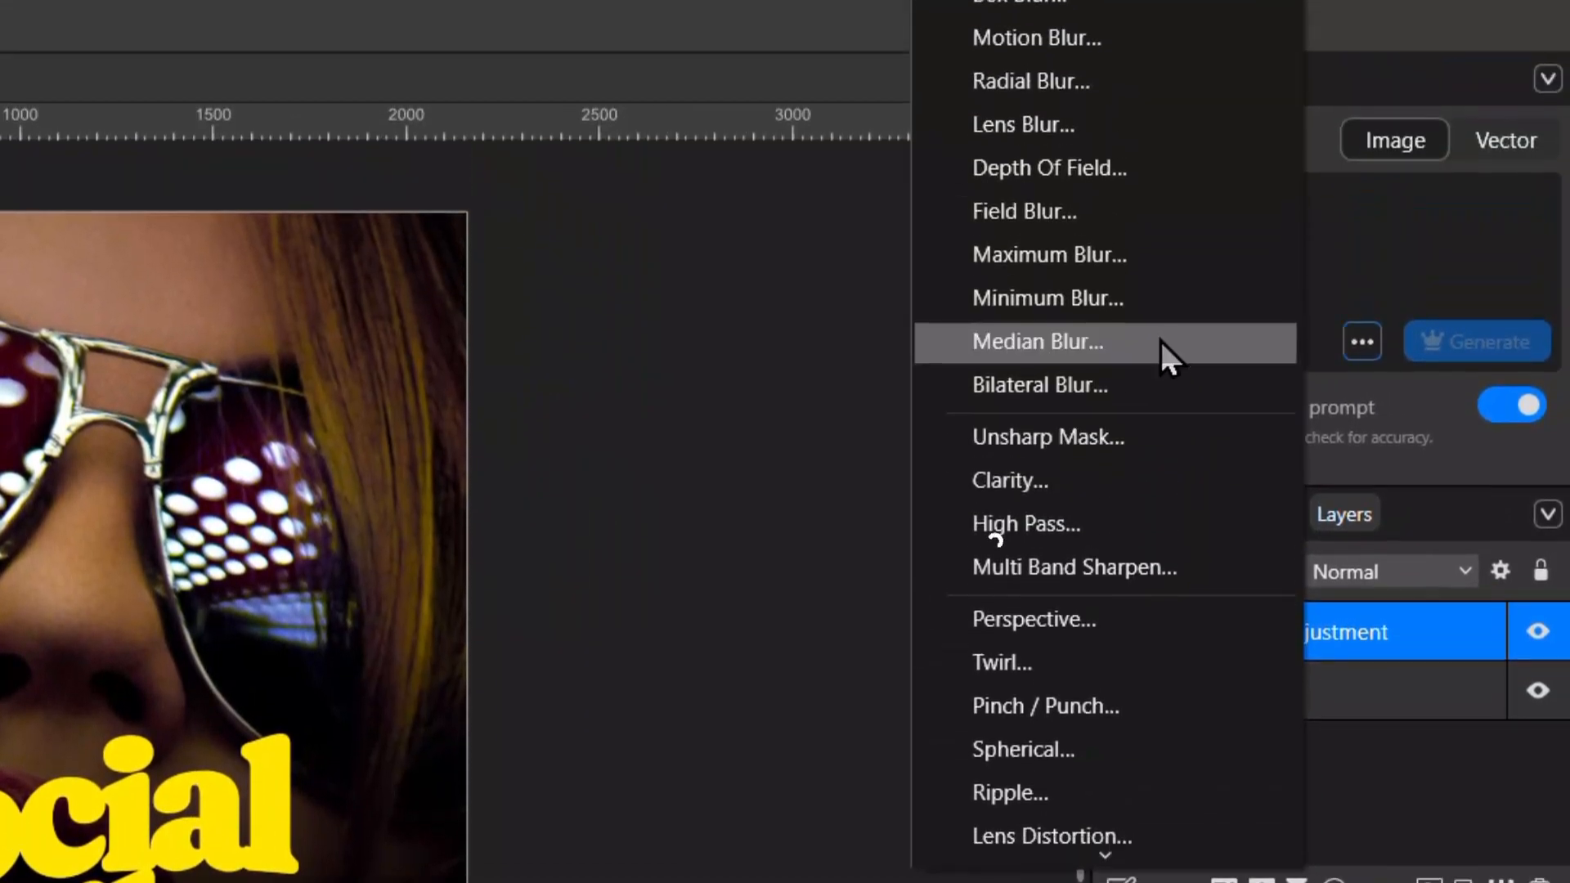
{"action": "scroll", "coordinate": [1128, 532], "scroll_direction": "down", "scroll_amount": 3}
{"action": "scroll", "coordinate": [1104, 693], "scroll_direction": "down", "scroll_amount": 4}
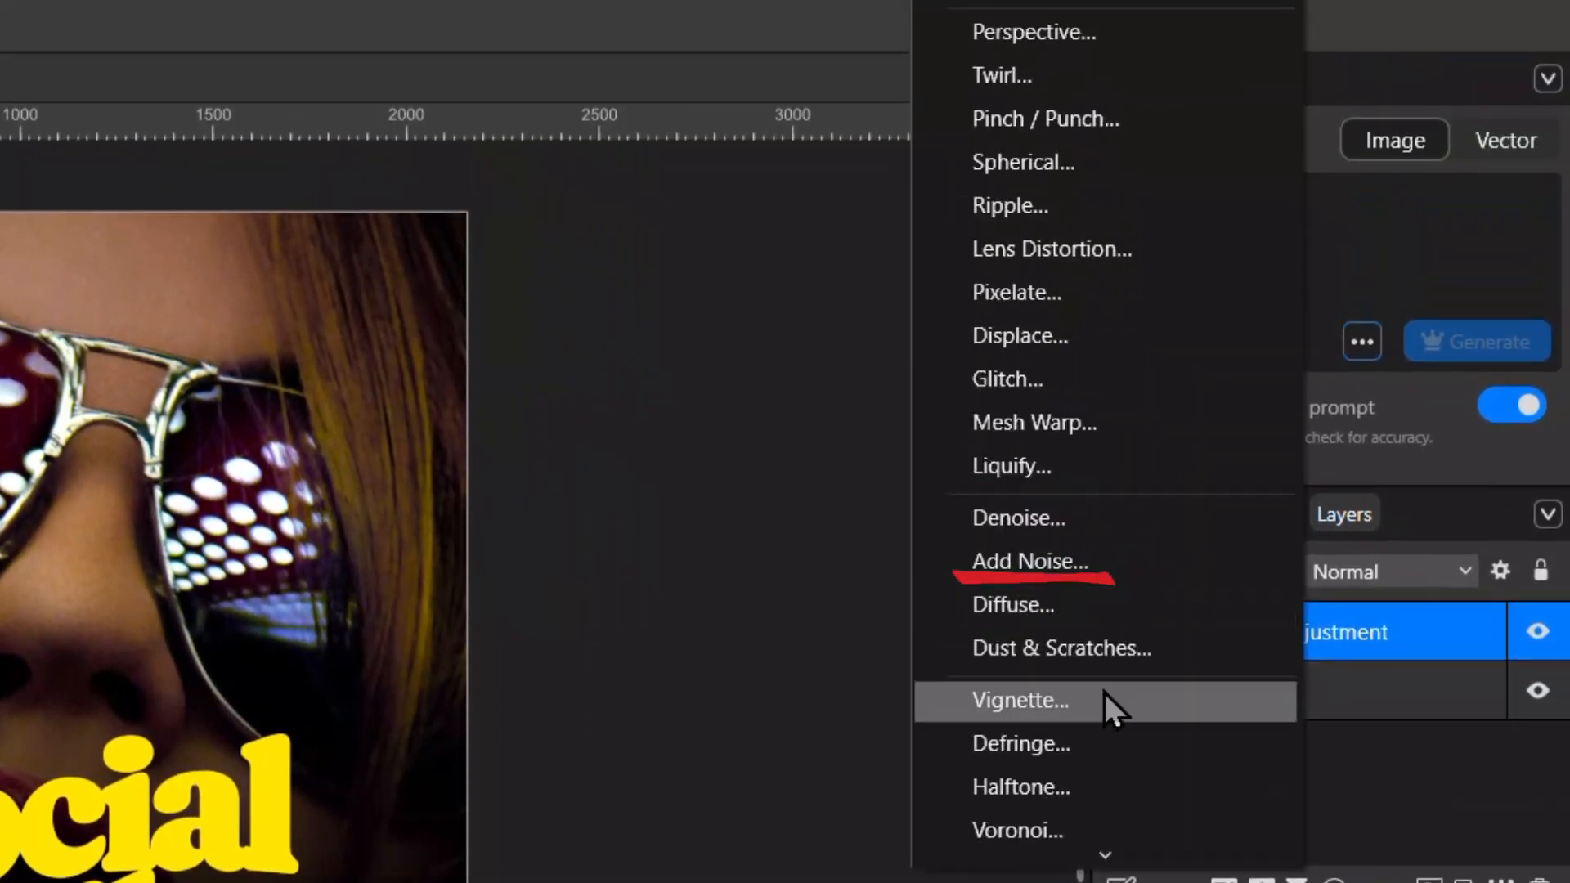
{"action": "left_click", "coordinate": [1113, 573]}
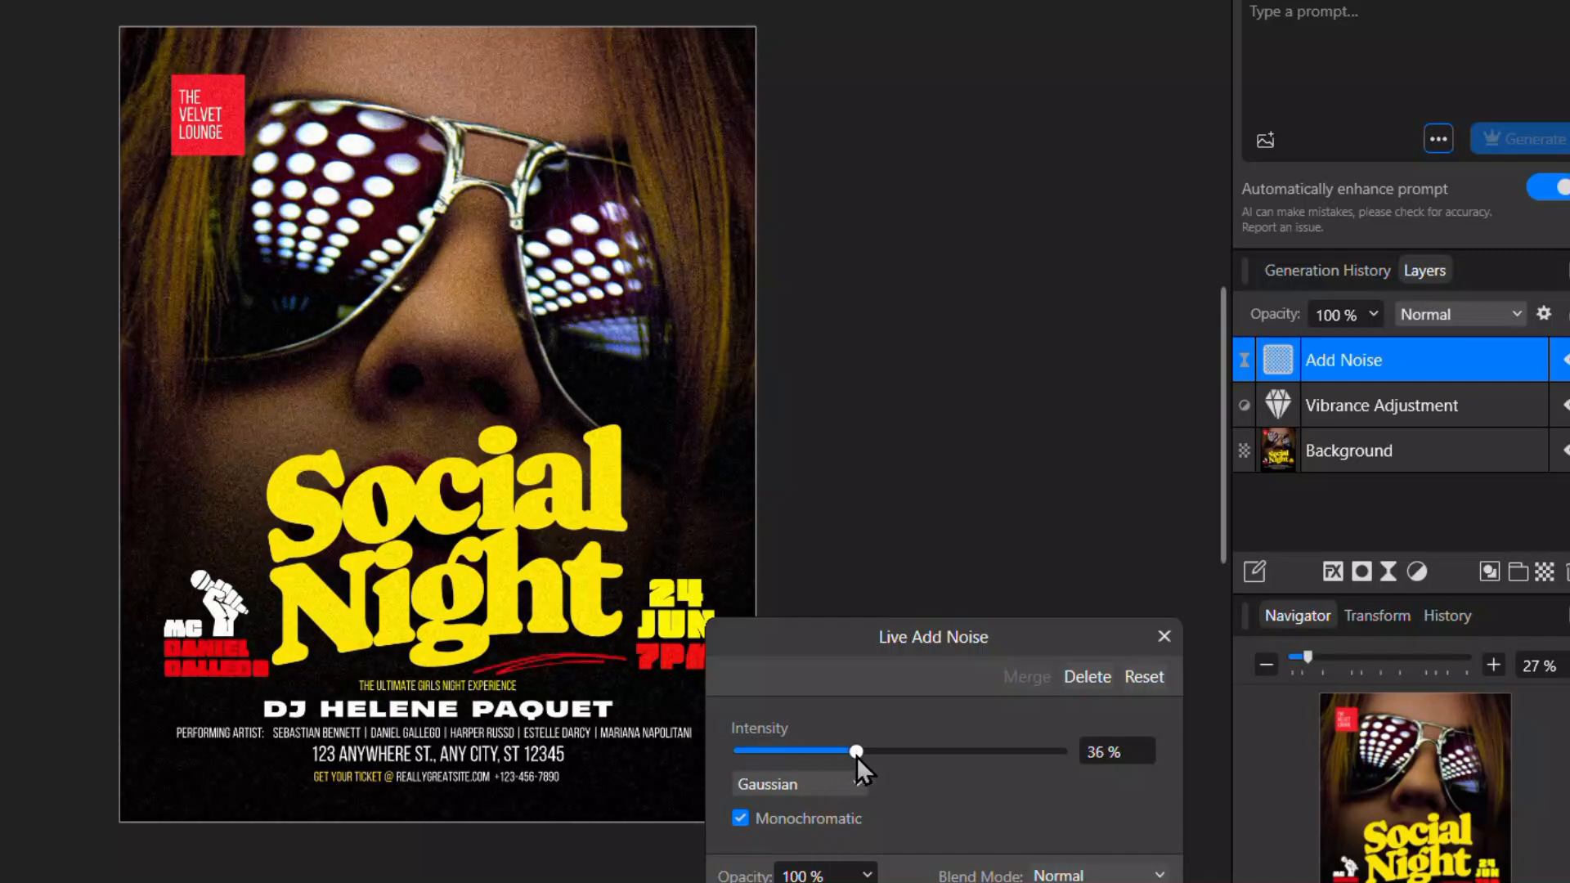
{"action": "left_click_drag", "start_coordinate": [856, 757], "coordinate": [857, 757]}
- Try the noise intensity at 0% and at 70%, keep the Gaussian distribution, and close the filter settings
{"action": "scroll", "coordinate": [489, 315], "scroll_direction": "up", "scroll_amount": 6}
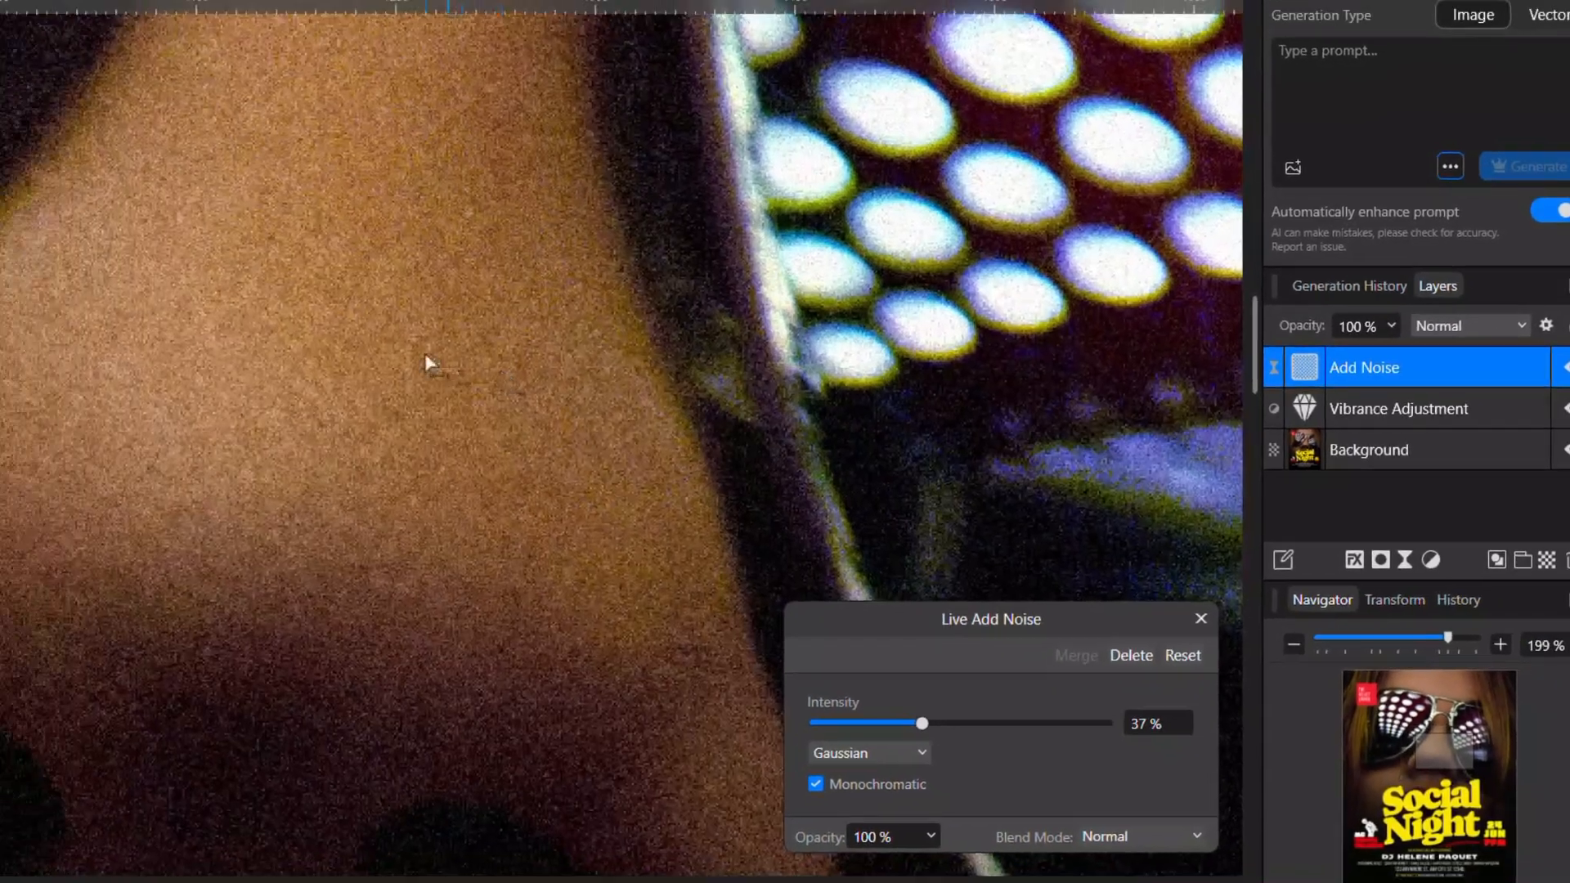
{"action": "scroll", "coordinate": [739, 537], "scroll_direction": "up", "scroll_amount": 5}
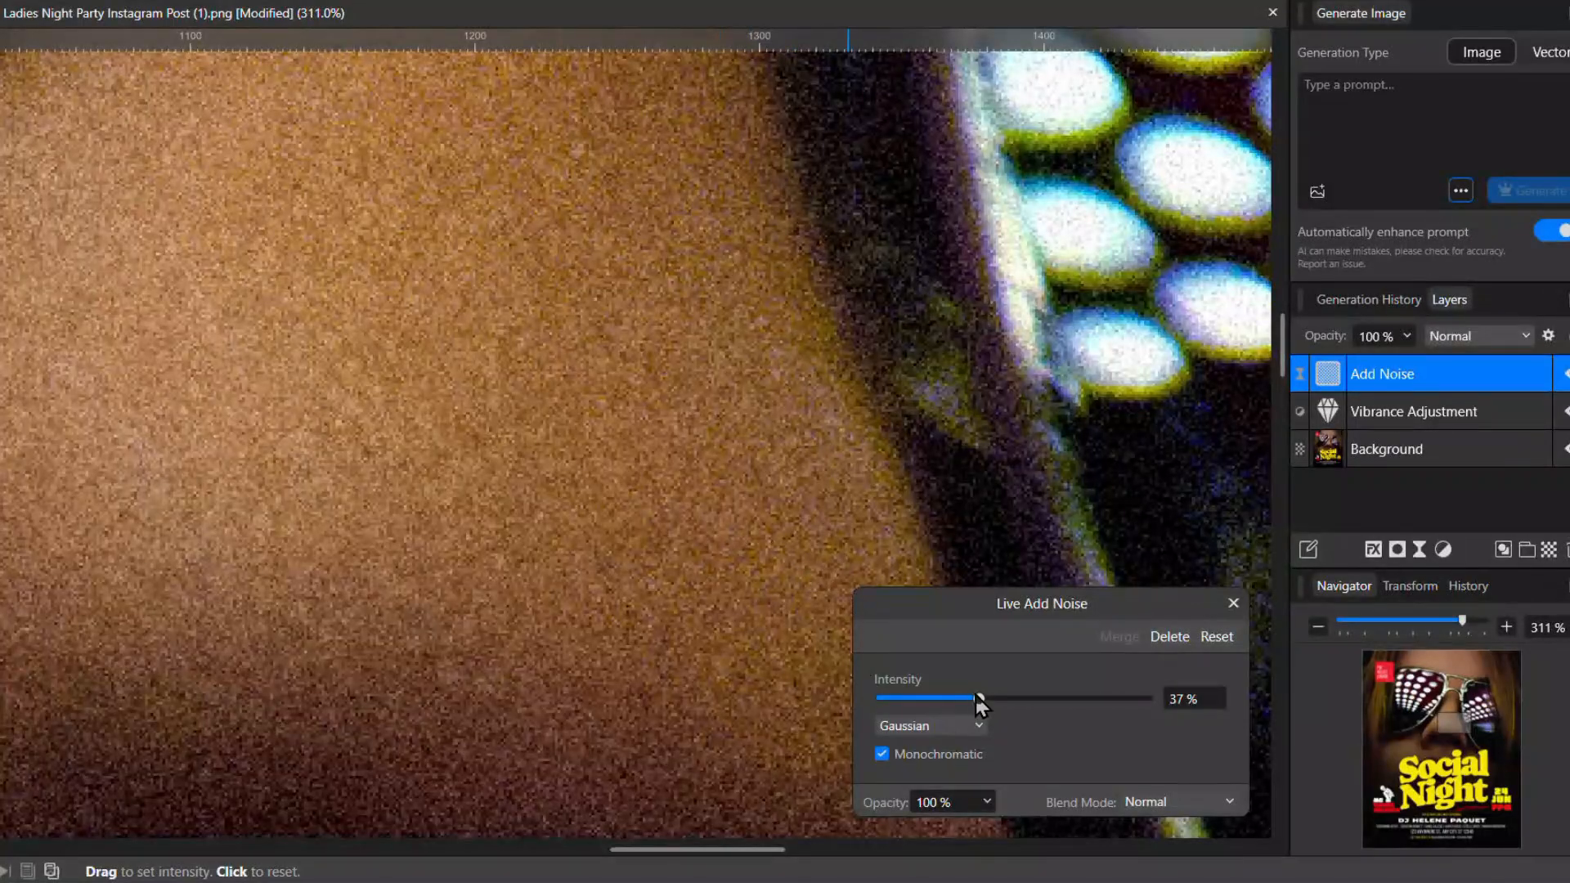
{"action": "left_click_drag", "start_coordinate": [979, 701], "coordinate": [880, 705]}
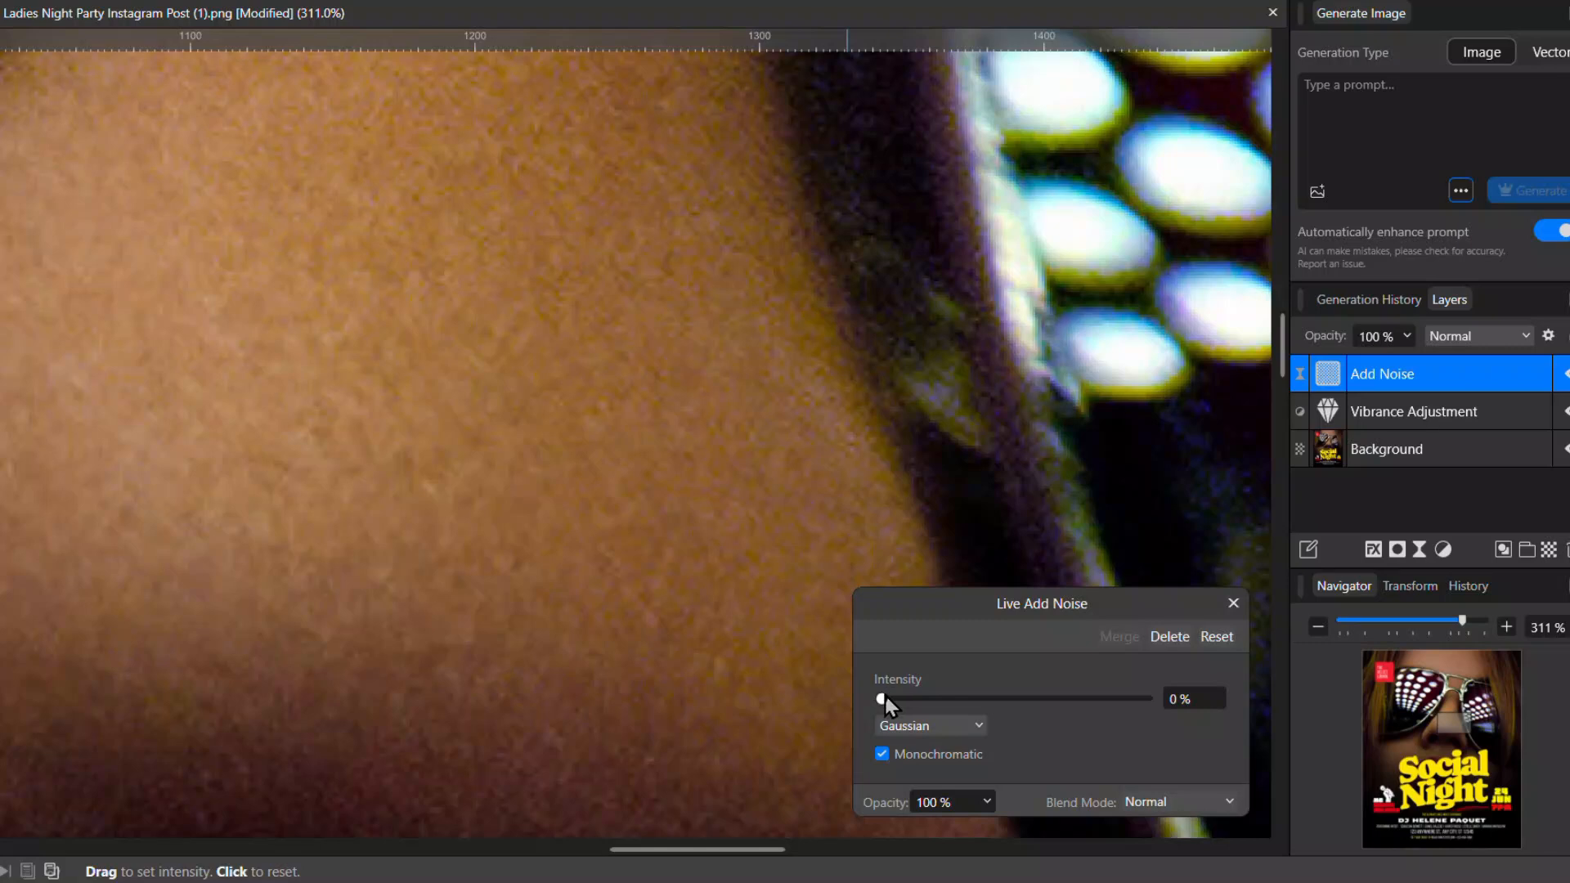
{"action": "left_click_drag", "start_coordinate": [886, 697], "coordinate": [1067, 704]}
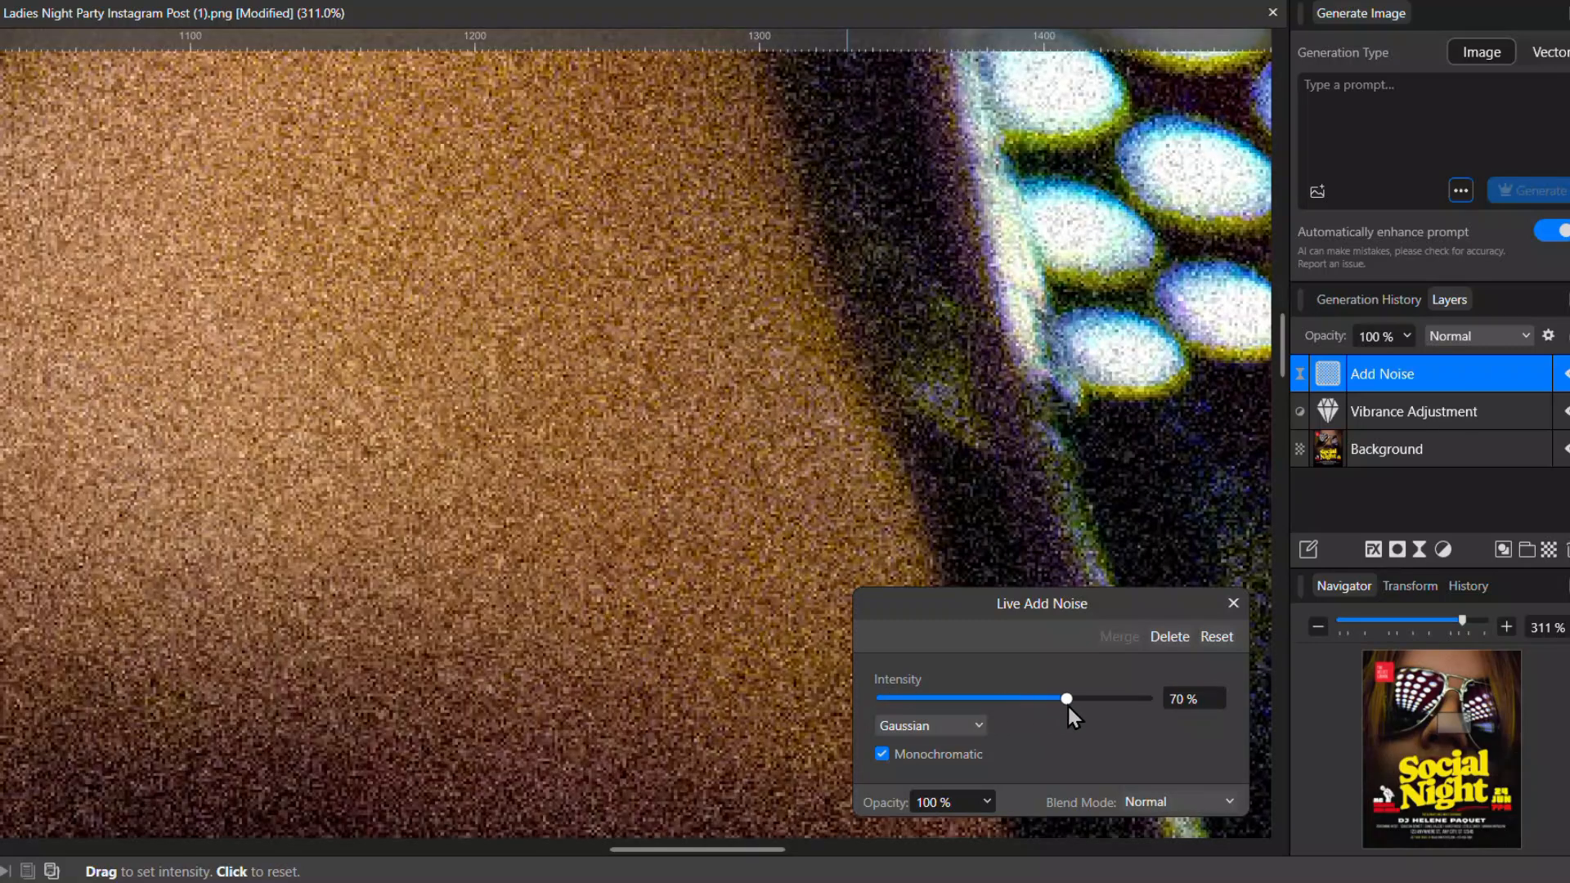
{"action": "left_click", "coordinate": [973, 728]}
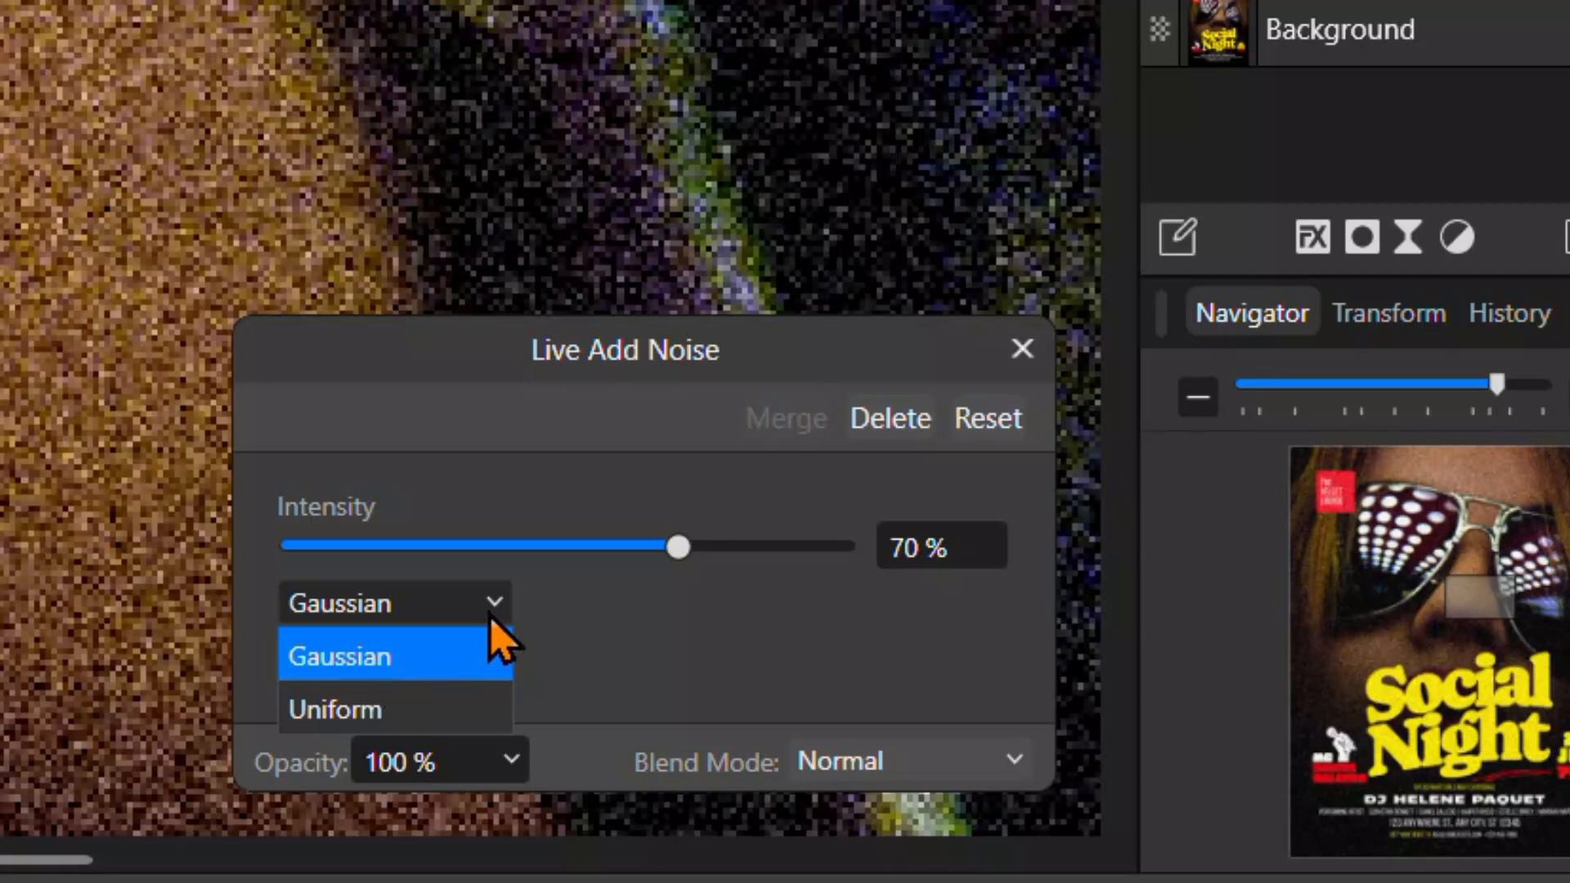
{"action": "left_click", "coordinate": [490, 624]}
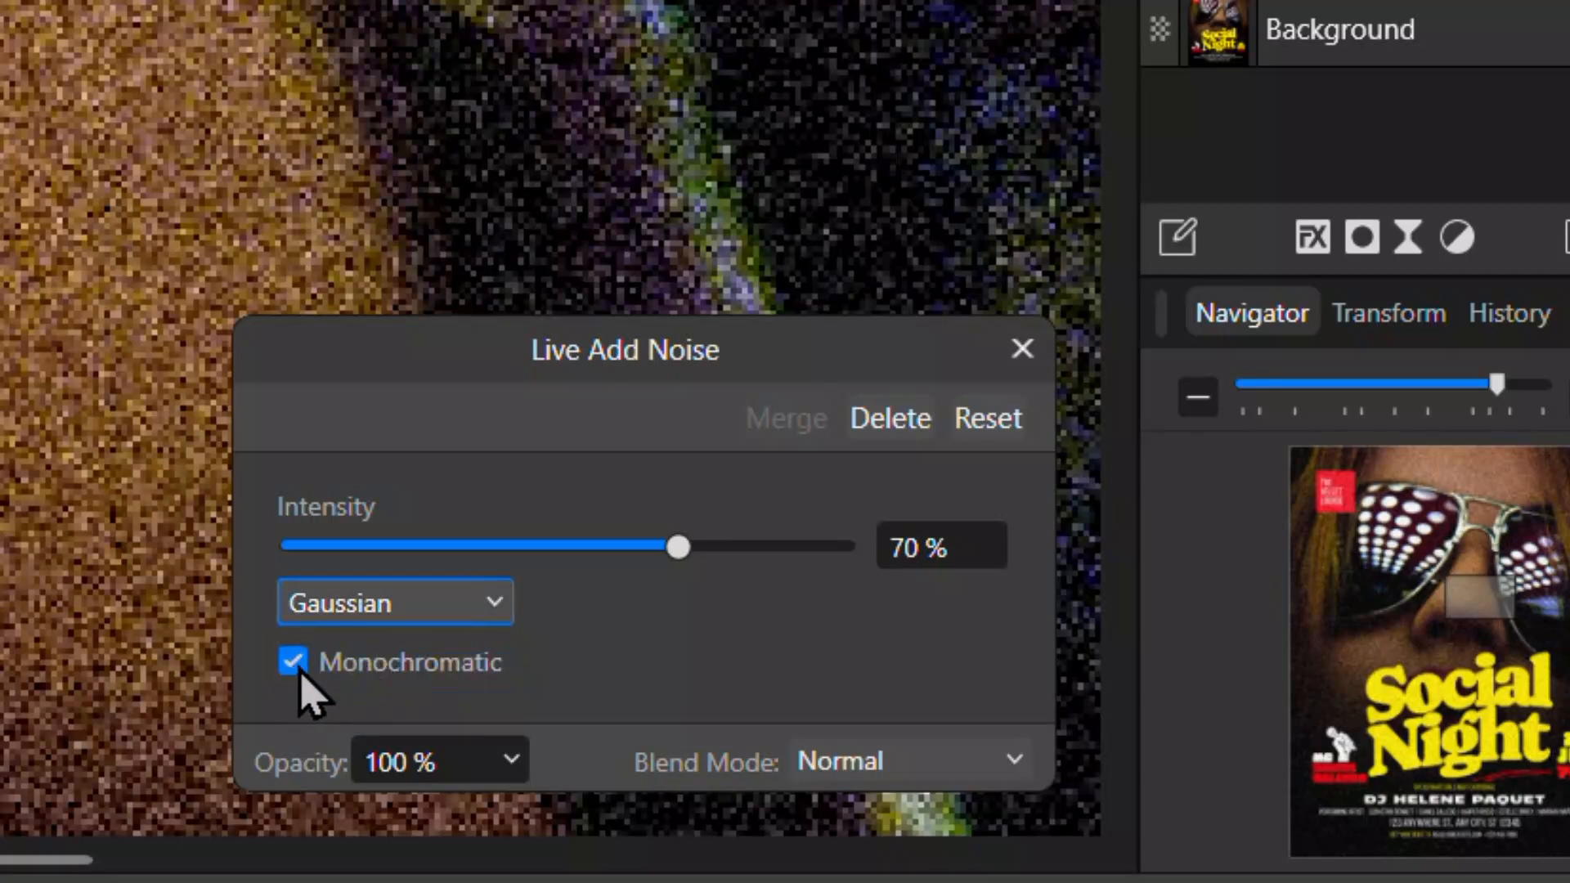
{"action": "left_click", "coordinate": [1021, 350]}
- Compare the flyer with and without grain by repeatedly toggling the Add Noise layer's visibility
{"action": "scroll", "coordinate": [335, 231], "scroll_direction": "down", "scroll_amount": 5}
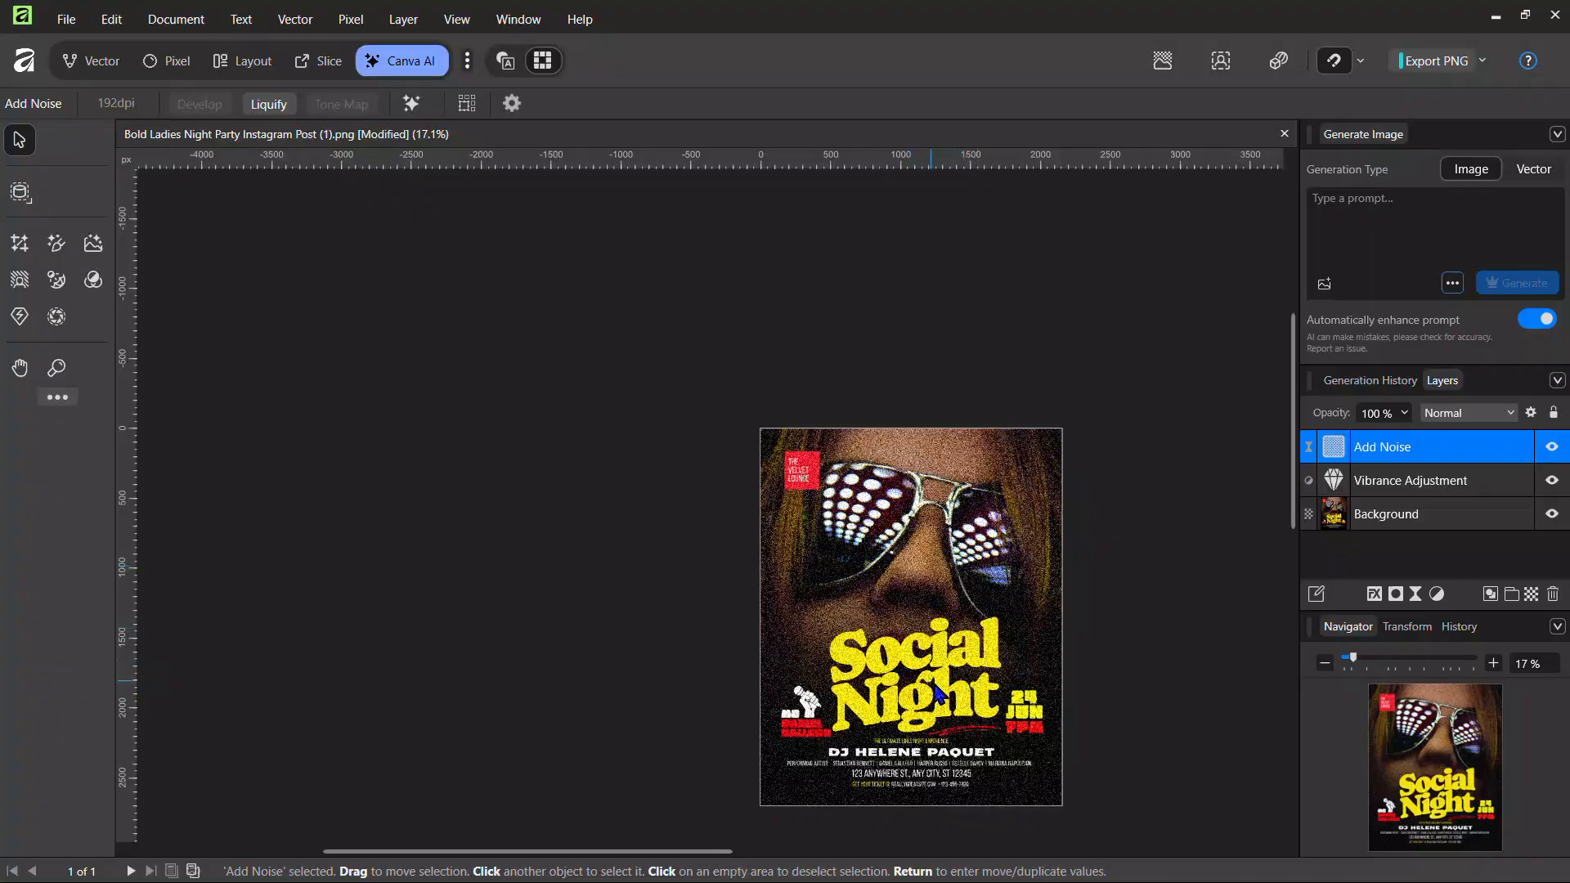
{"action": "scroll", "coordinate": [939, 693], "scroll_direction": "up", "scroll_amount": 6}
{"action": "scroll", "coordinate": [905, 683], "scroll_direction": "down", "scroll_amount": 4}
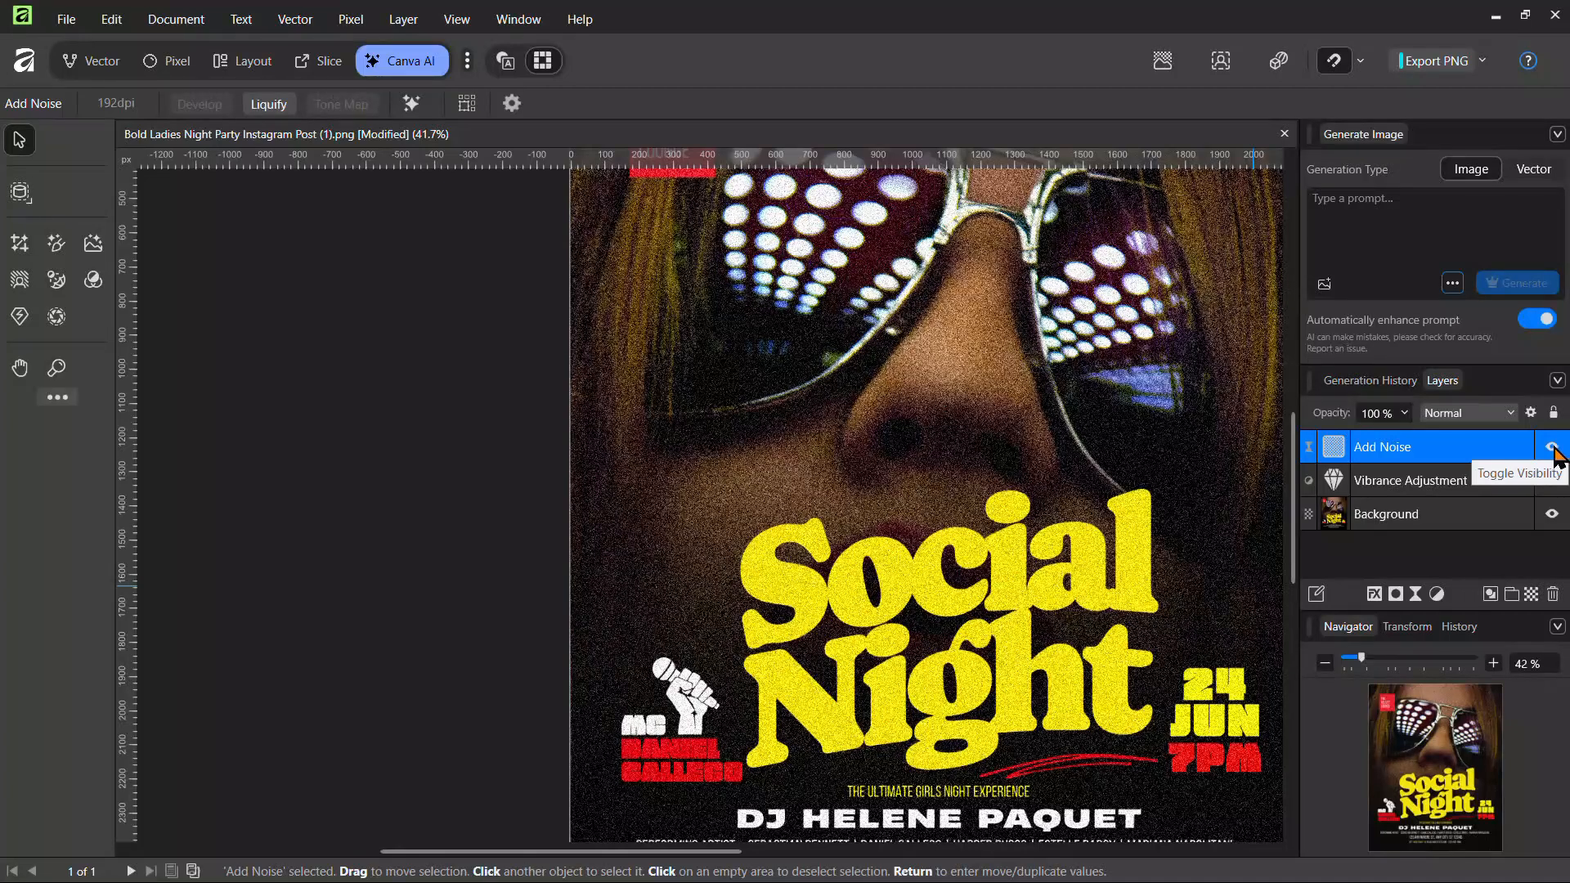
{"action": "left_click", "coordinate": [1552, 448]}
{"action": "left_click", "coordinate": [1552, 447]}
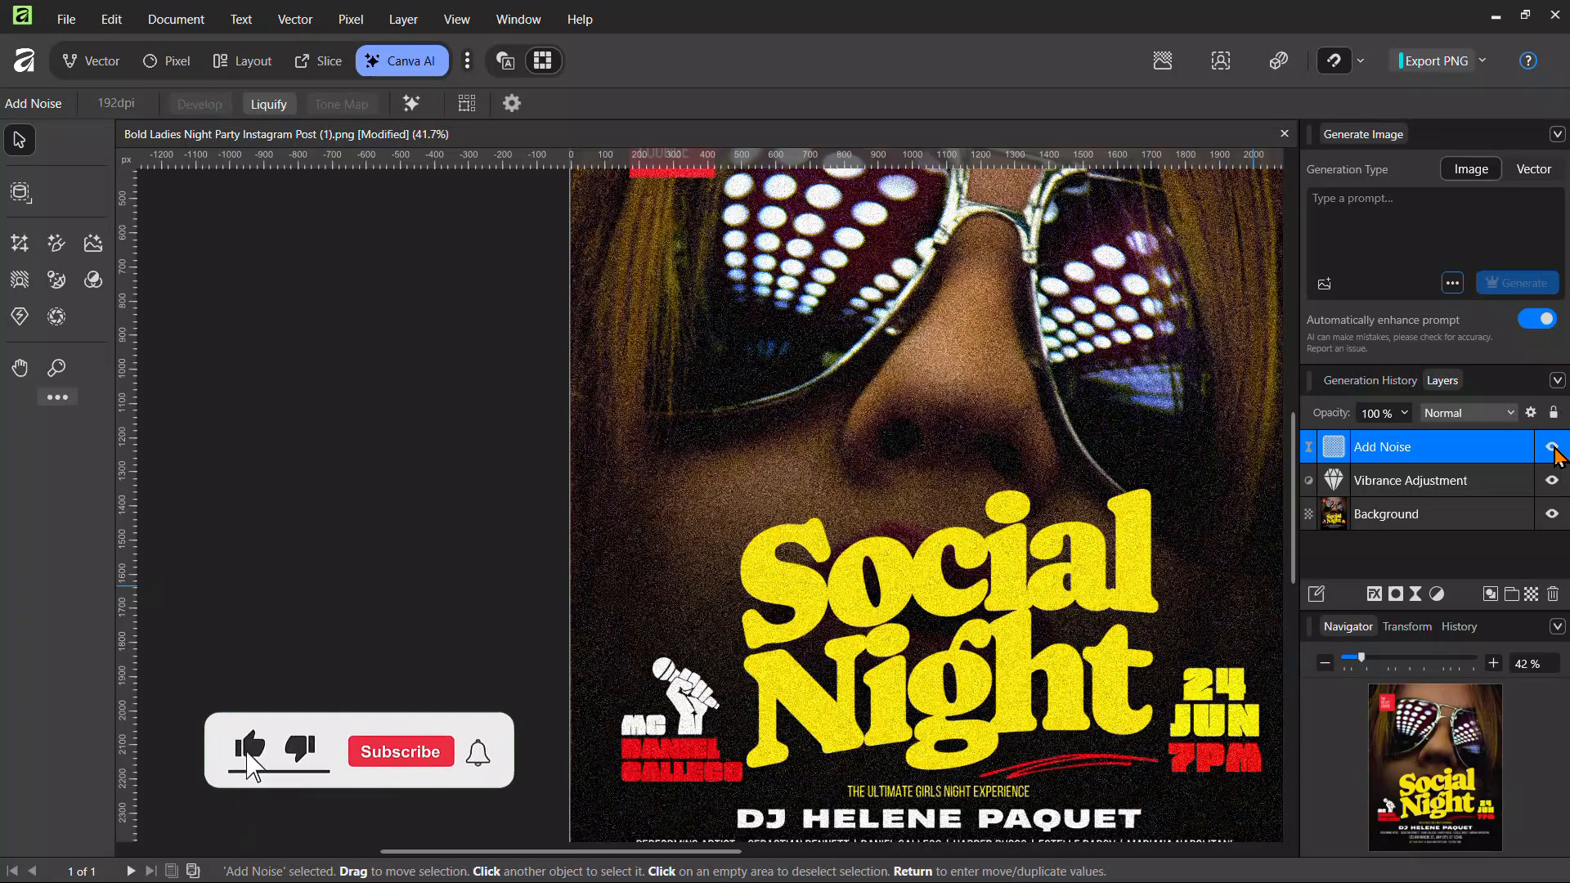
{"action": "left_click", "coordinate": [1552, 448]}
{"action": "left_click", "coordinate": [1552, 447]}
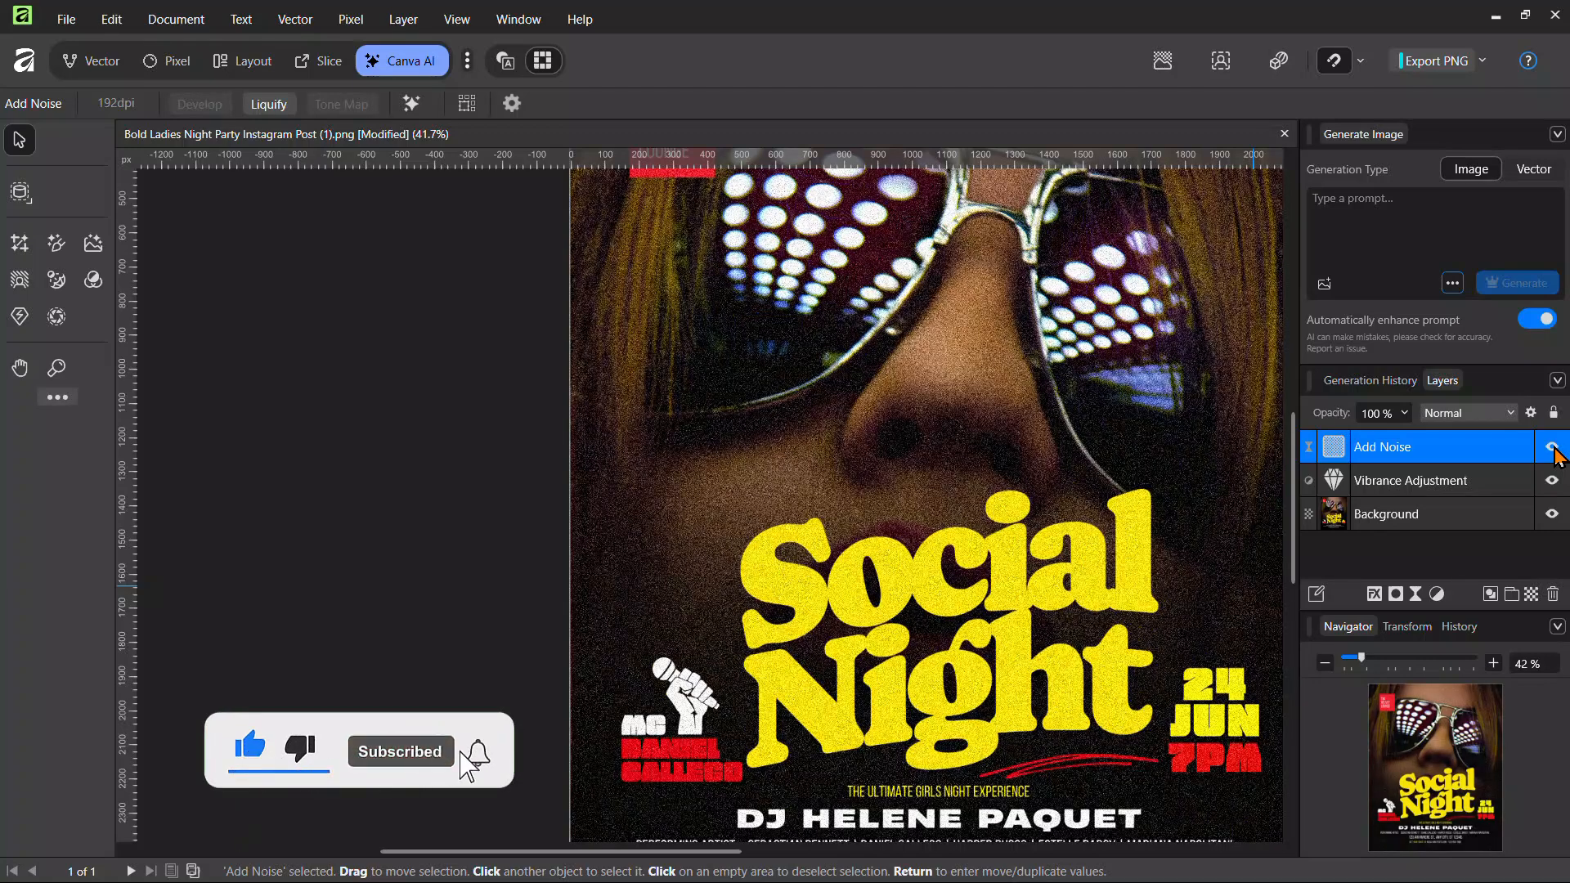
{"action": "left_click", "coordinate": [1552, 447]}
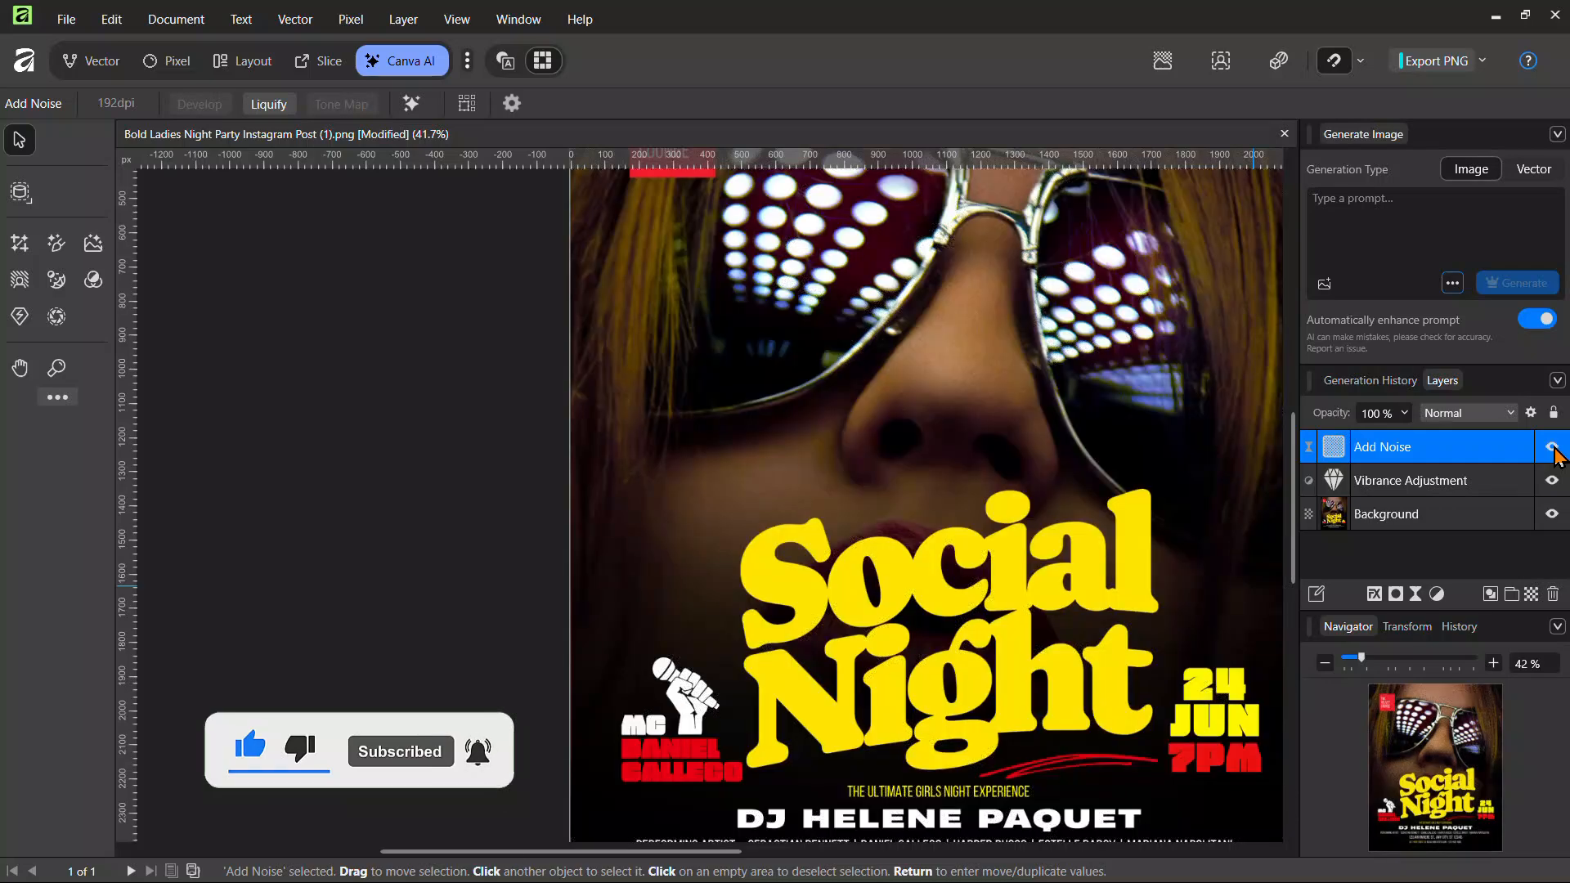
{"action": "left_click", "coordinate": [1552, 447]}
{"action": "left_click", "coordinate": [1552, 447]}
{"action": "left_click", "coordinate": [1552, 447]}
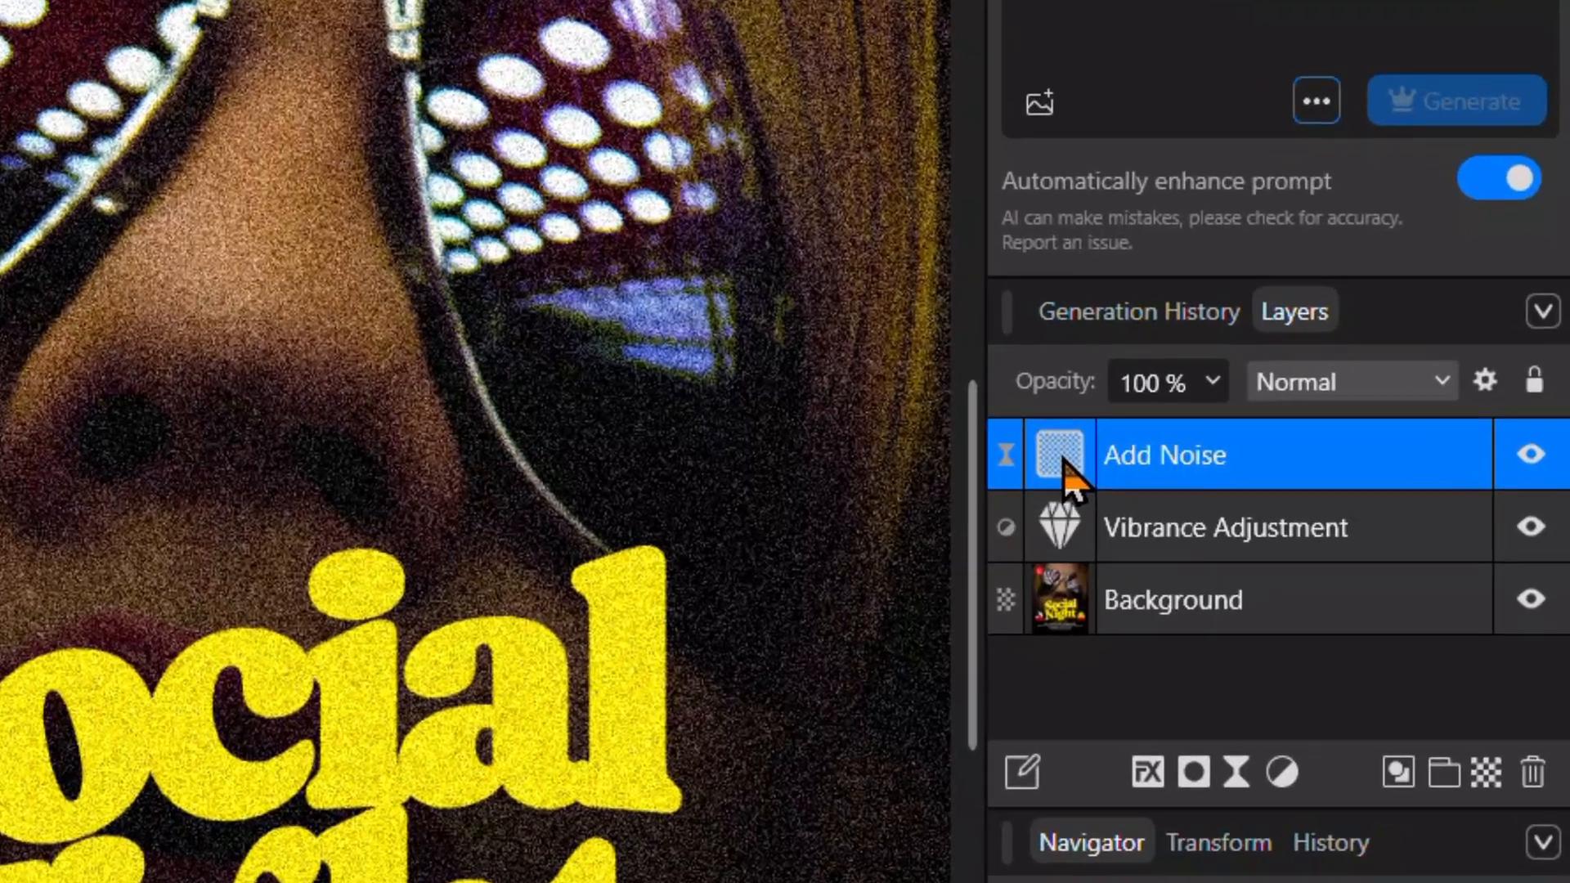
- Set the Add Noise filter's intensity to 64% and reopen the Vibrance Adjustment's settings
{"action": "left_click", "coordinate": [1334, 452]}
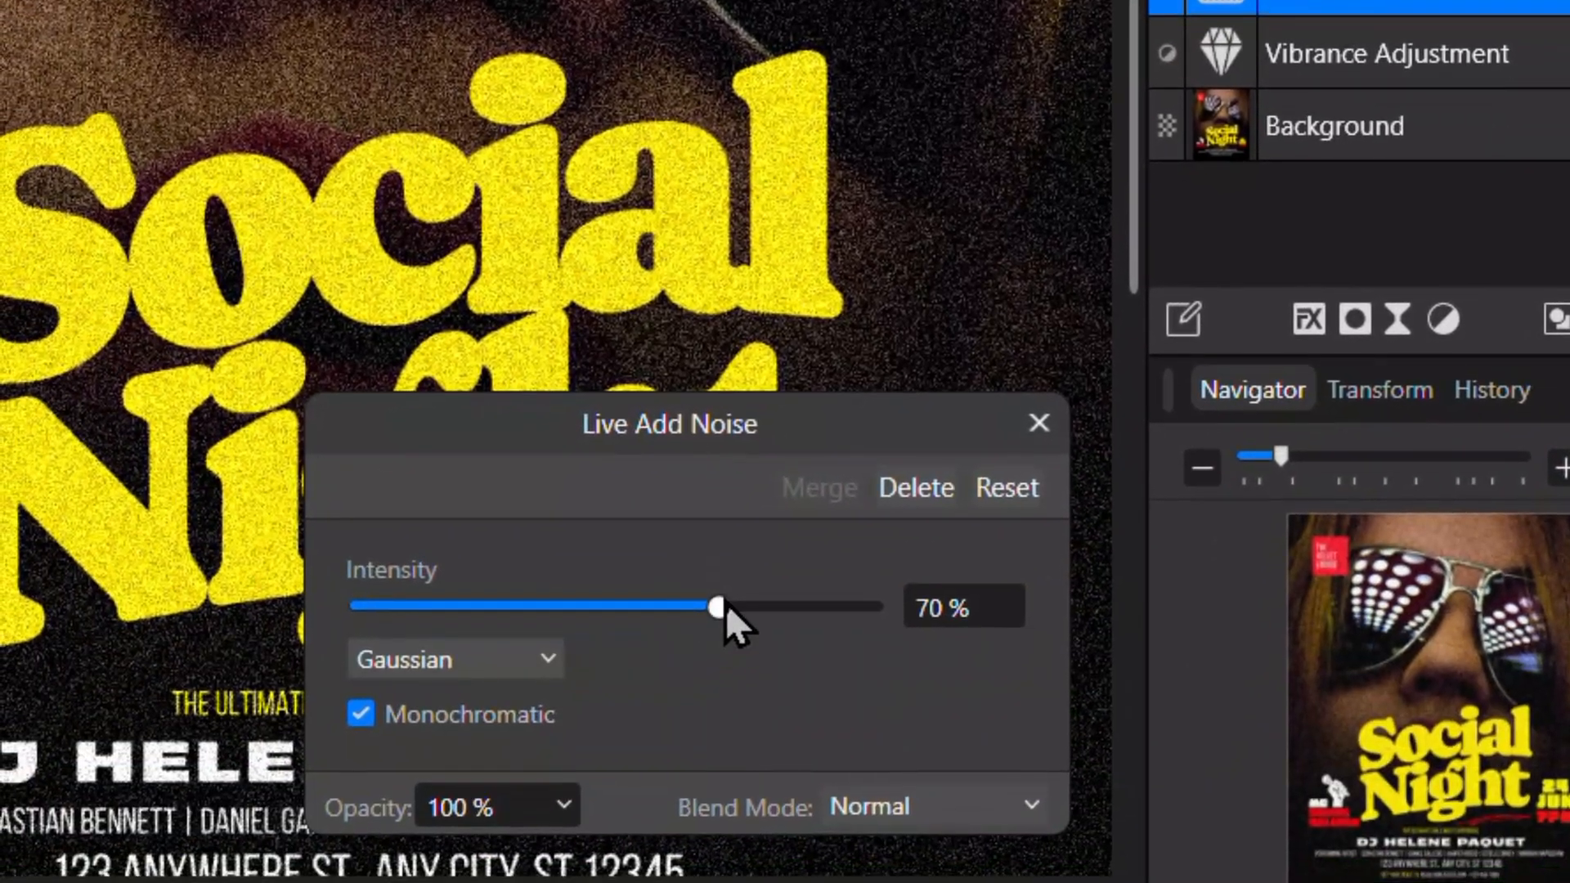
{"action": "left_click_drag", "start_coordinate": [725, 602], "coordinate": [687, 606]}
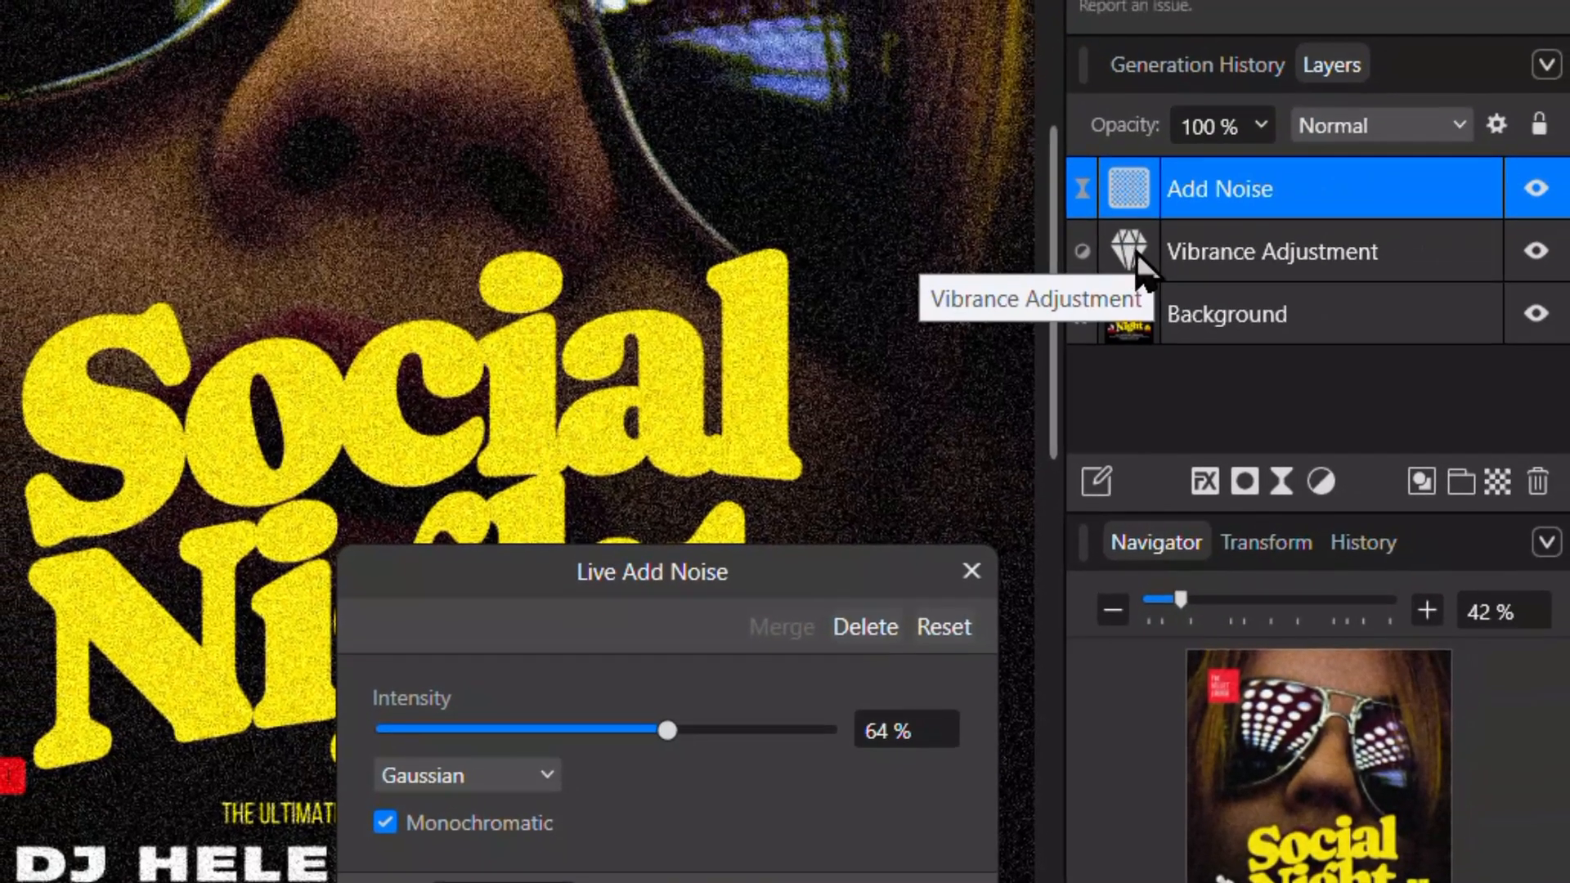
{"action": "double_click", "coordinate": [1136, 252]}
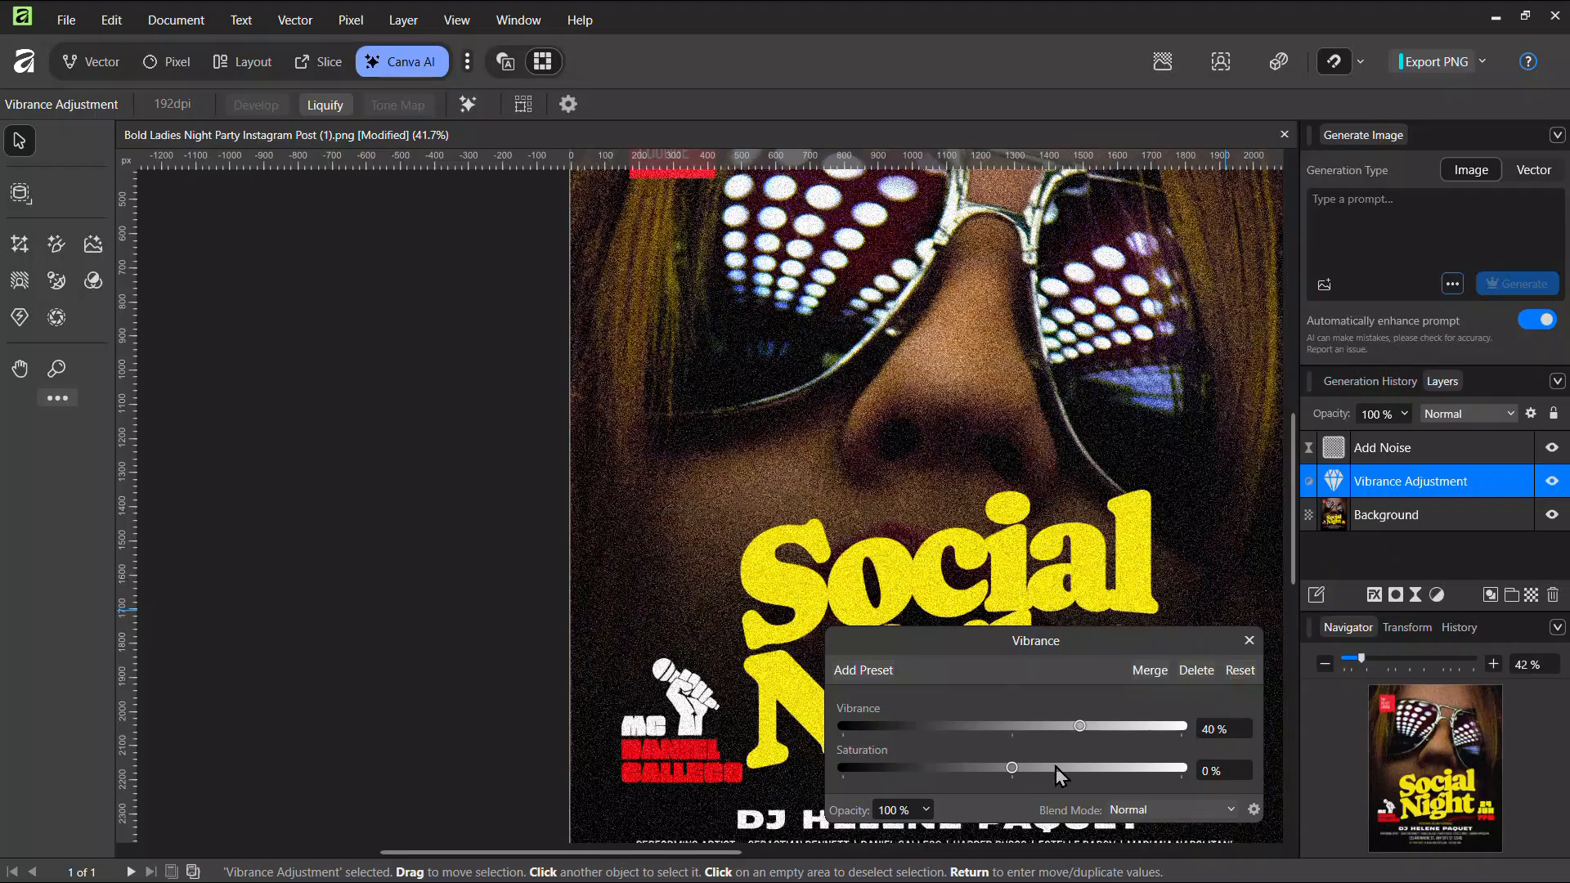
- Export the whole document as a PNG at 2160 × 2700 px
{"action": "left_click", "coordinate": [66, 24]}
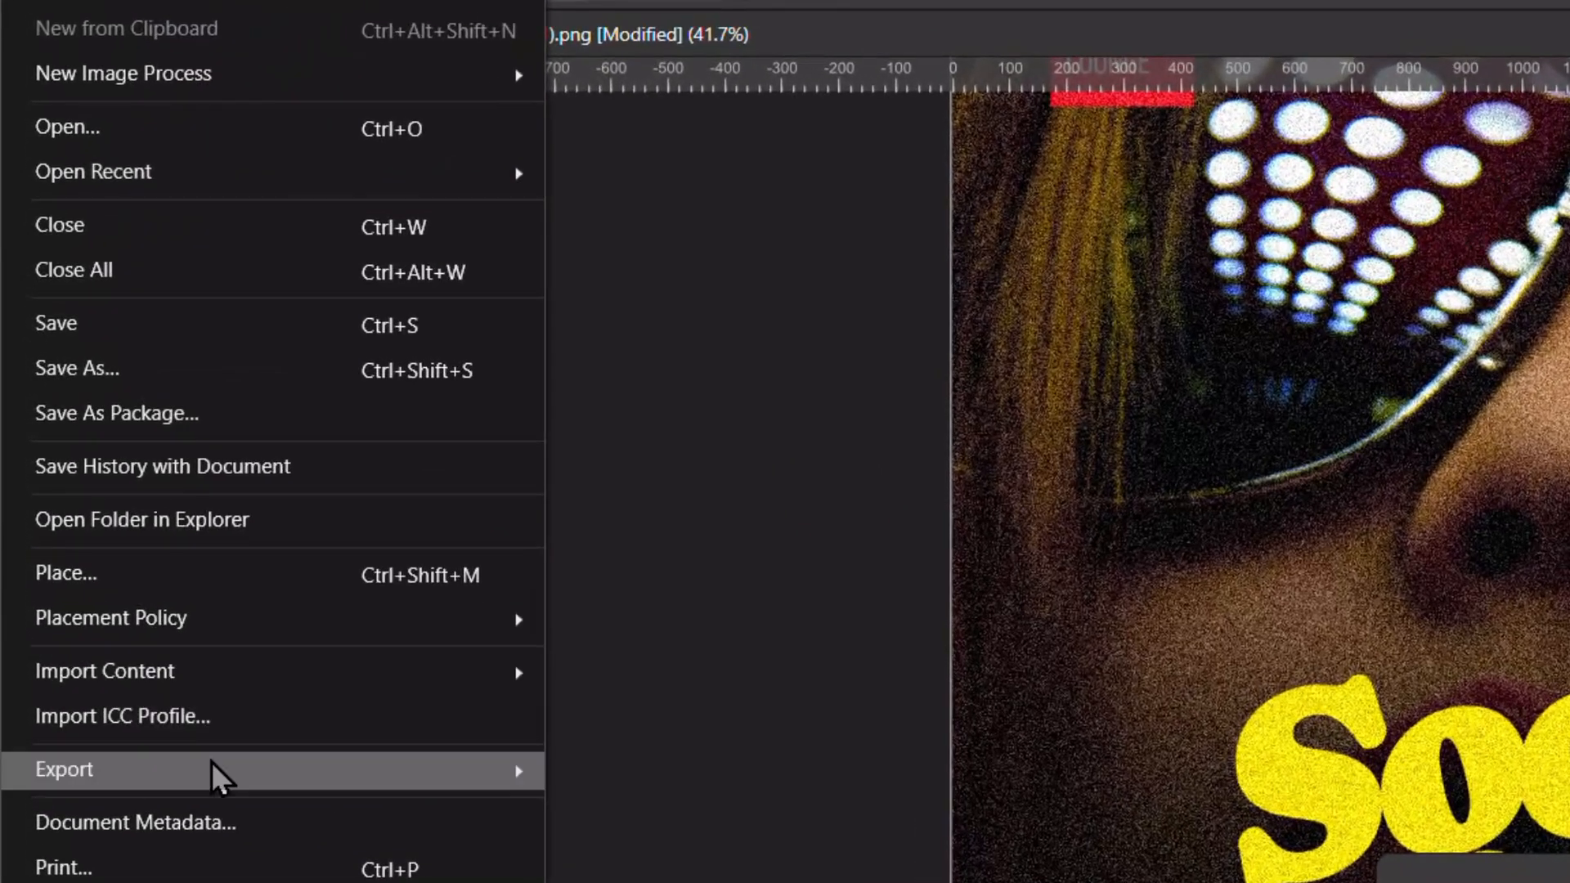
{"action": "mouse_move", "coordinate": [211, 768]}
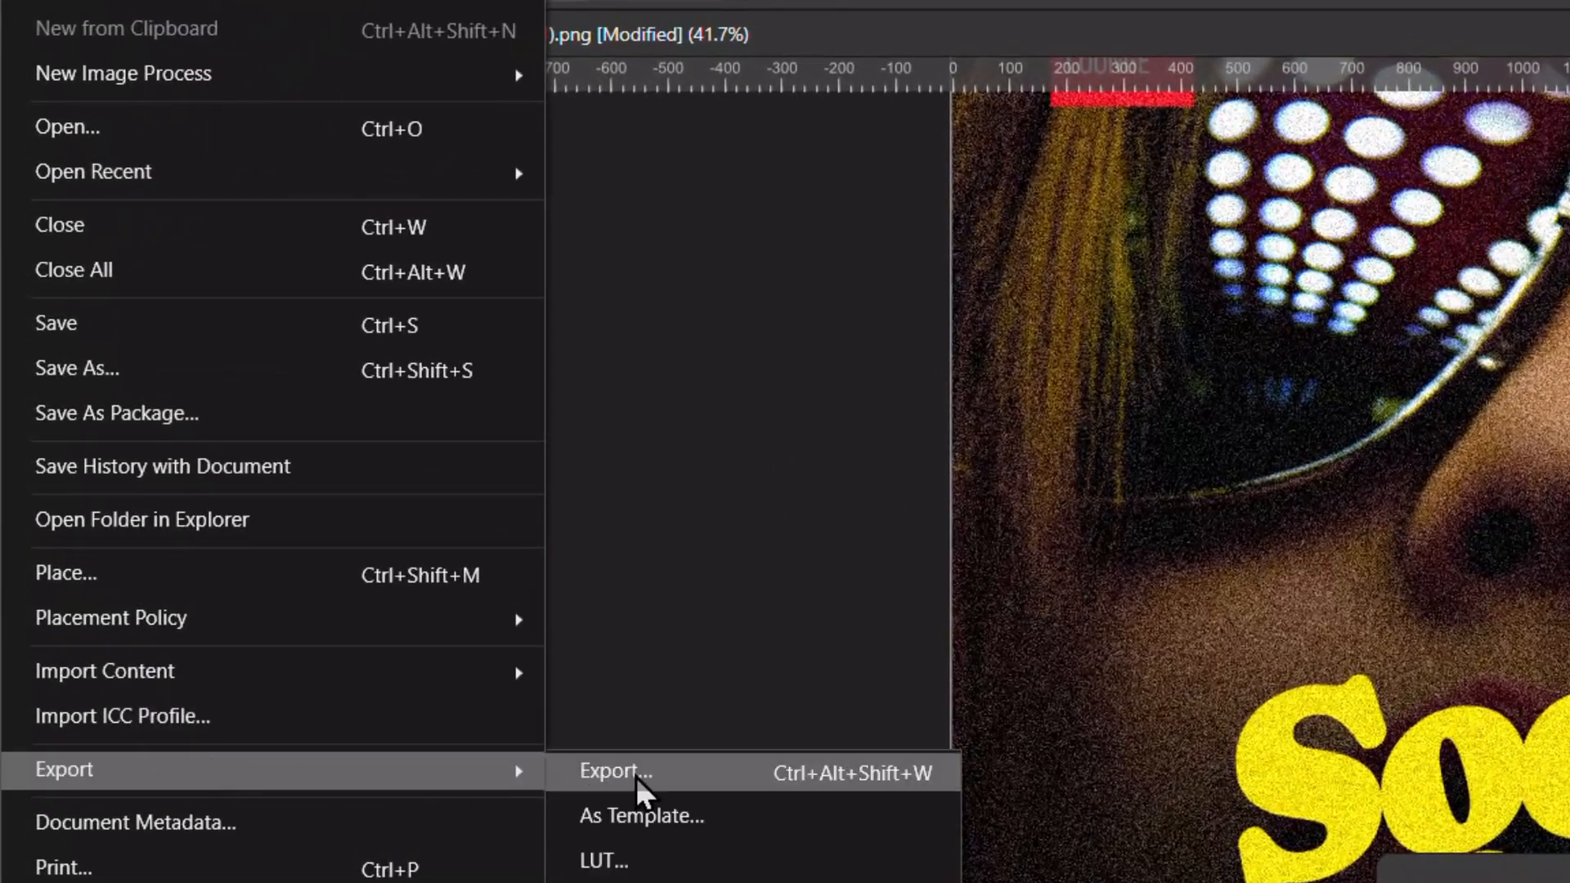
{"action": "left_click", "coordinate": [671, 782]}
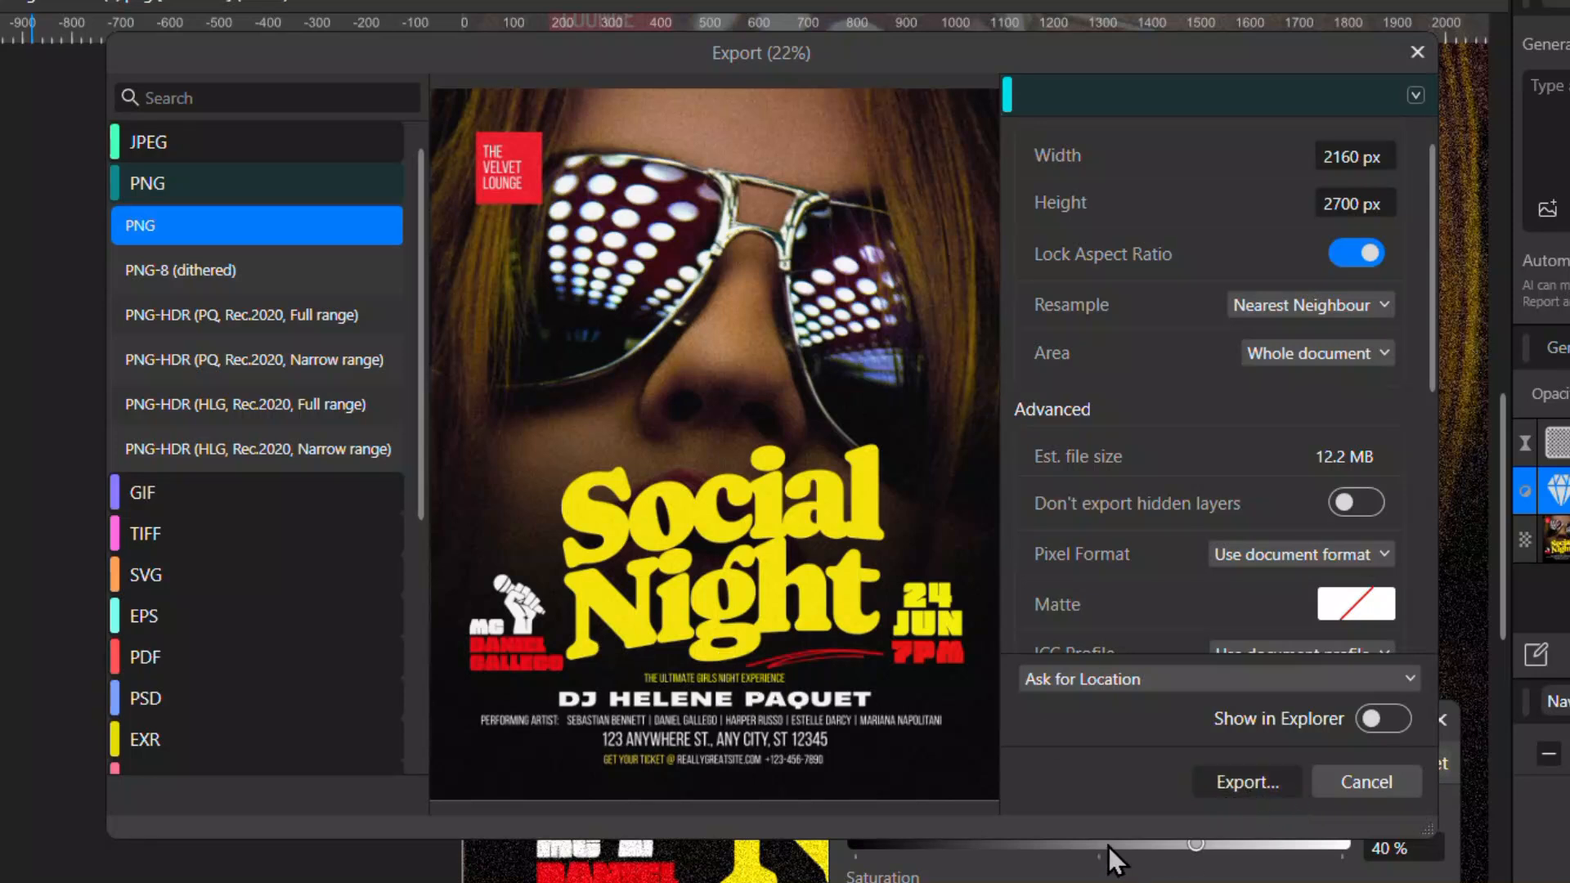
{"action": "left_click", "coordinate": [1202, 782]}
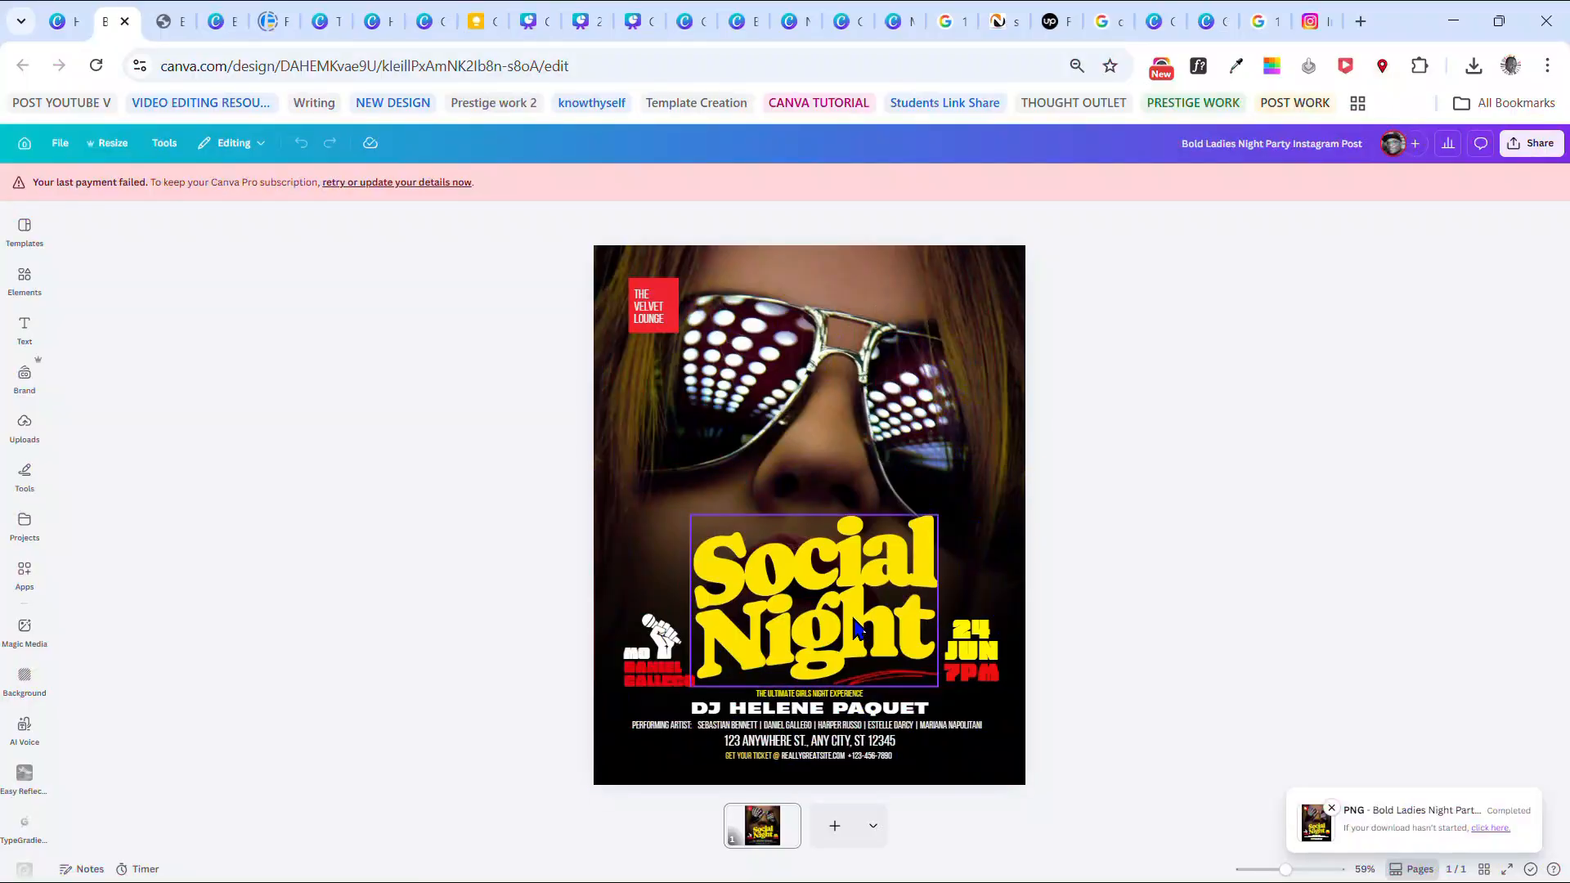